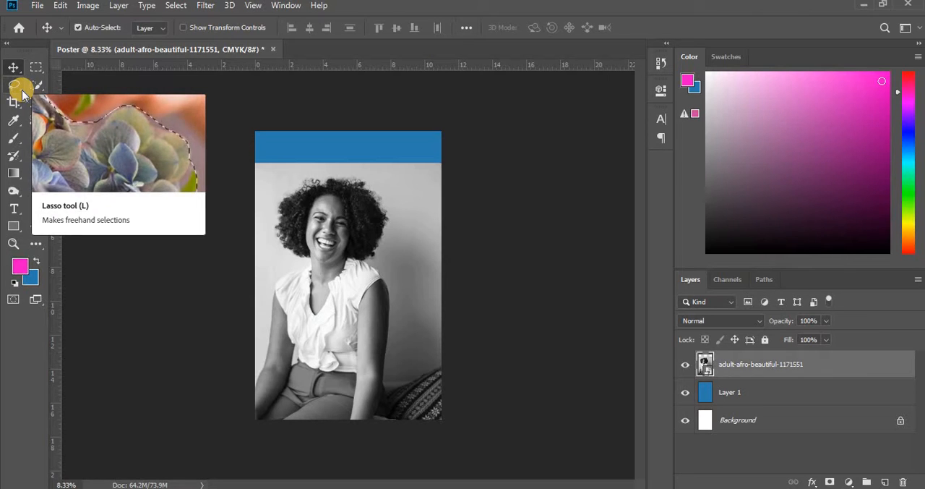
- Draw a rough freehand Lasso selection around the woman, including the patterned cushion beside her
click(14, 85)
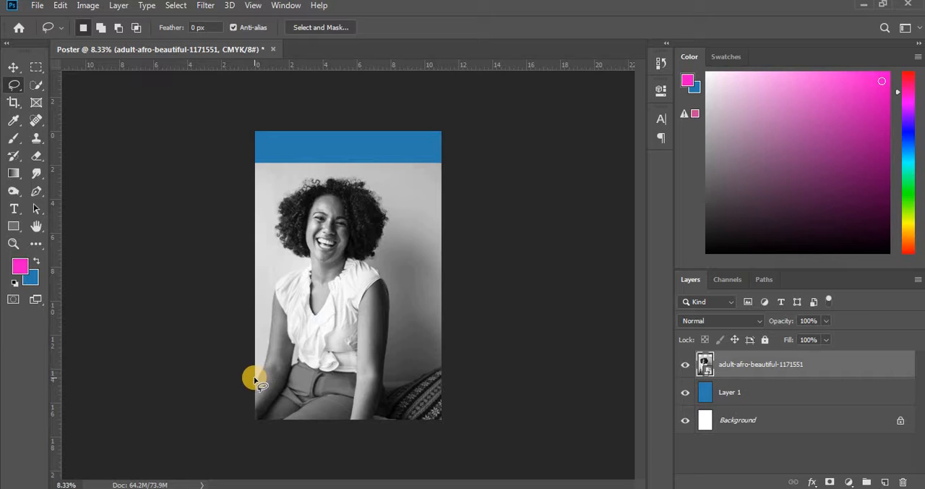
drag(257, 381, 265, 351)
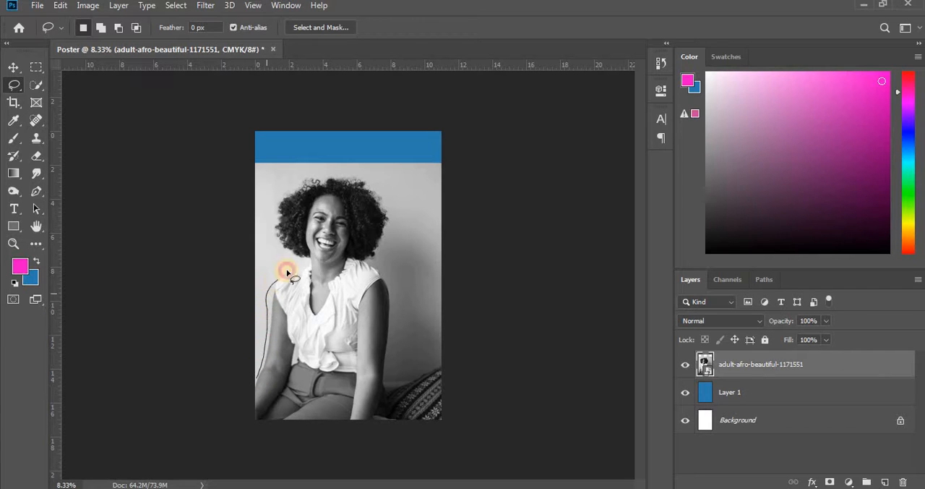
mouse_move(312, 180)
mouse_down()
mouse_move(365, 178)
mouse_move(383, 194)
mouse_move(398, 250)
mouse_move(386, 262)
mouse_move(396, 372)
mouse_move(433, 361)
mouse_move(451, 424)
mouse_move(402, 439)
mouse_move(255, 429)
mouse_move(262, 371)
mouse_up()
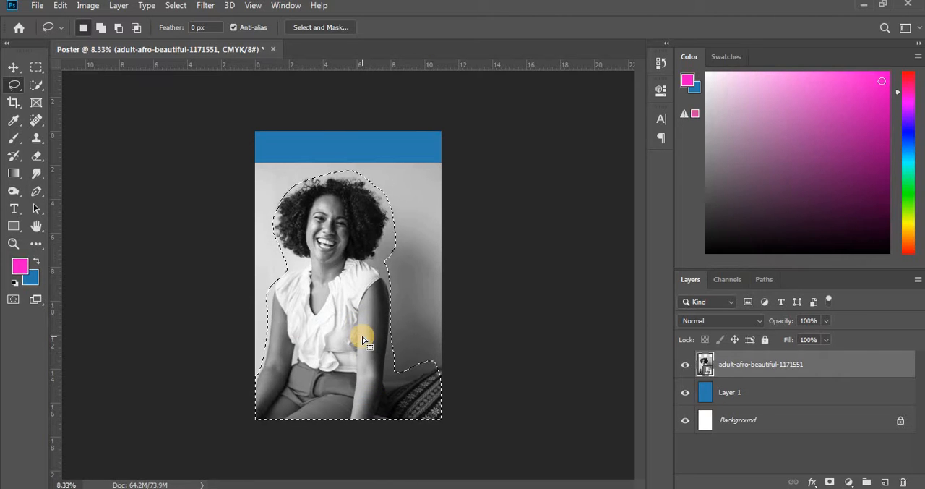
- Try copying the selection to a new layer and hiding the original photo layer, and undo both changes
key(ctrl+j)
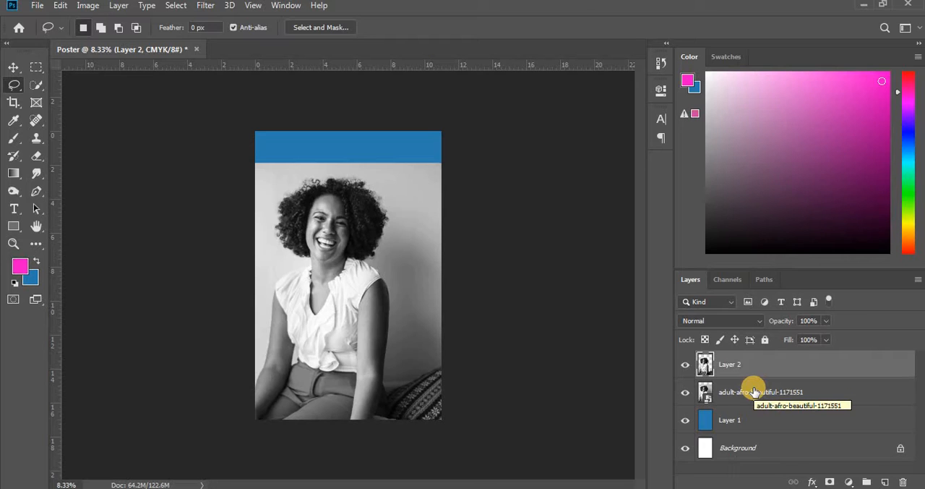
click(685, 394)
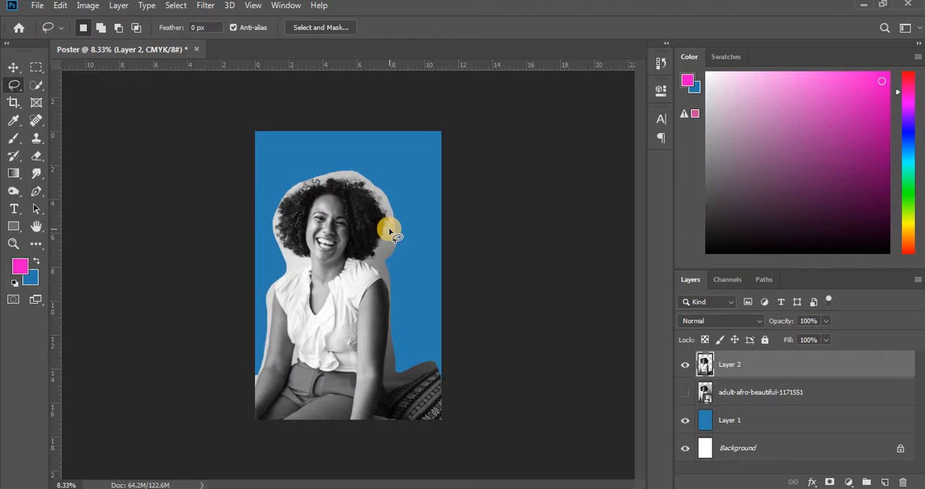
click(13, 67)
drag(328, 236, 349, 260)
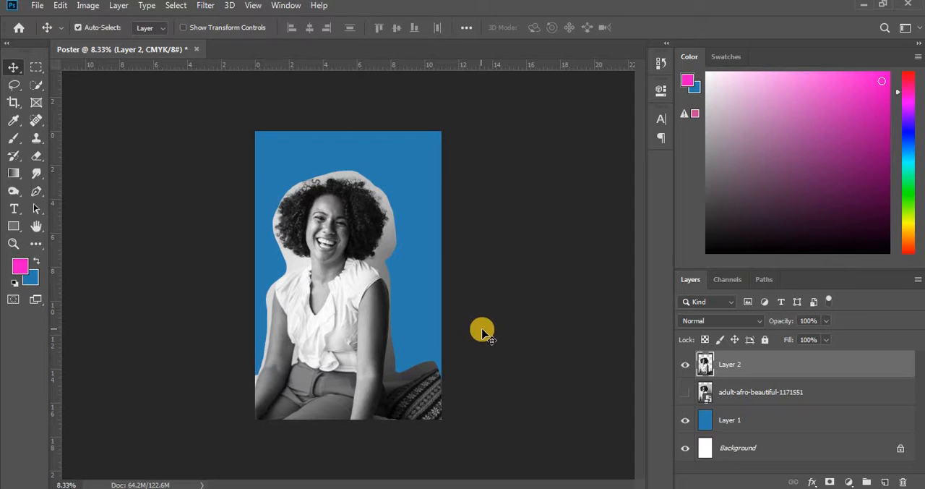
key(ctrl+z)
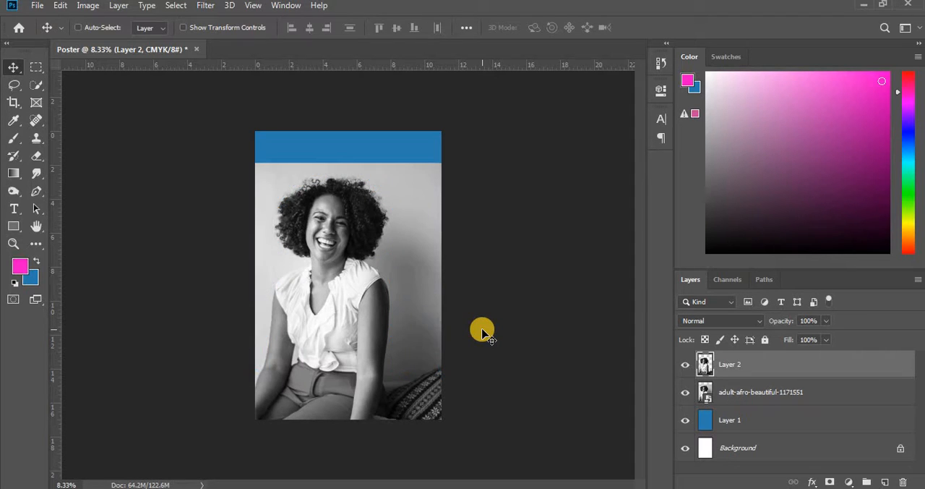
key(ctrl+z)
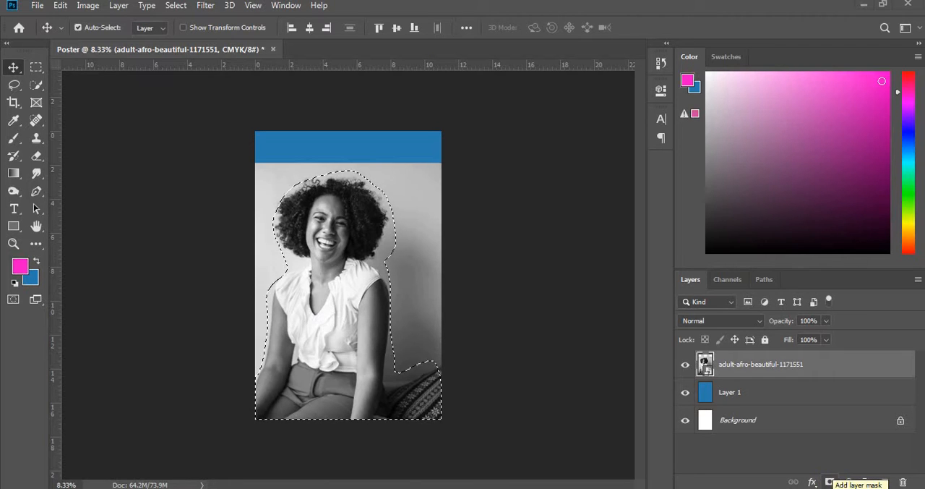
- Add a layer mask to the photo layer from the active selection
click(833, 488)
click(788, 475)
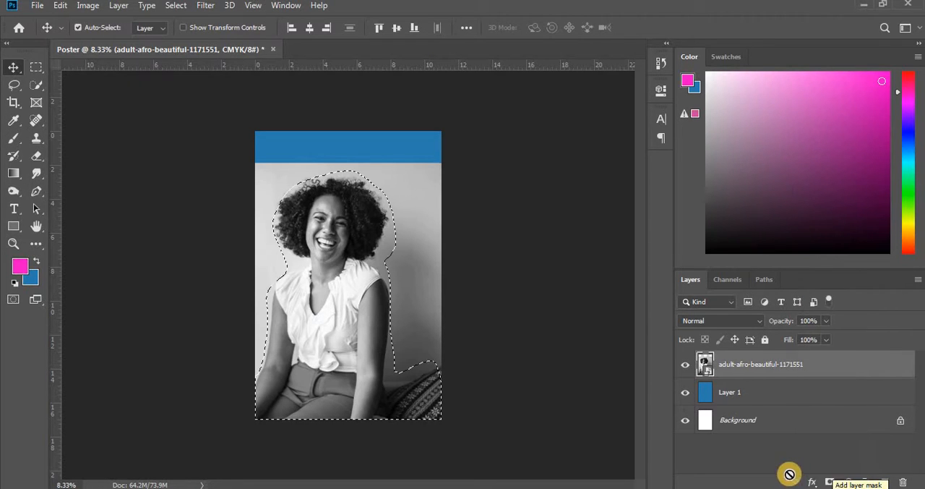
click(830, 482)
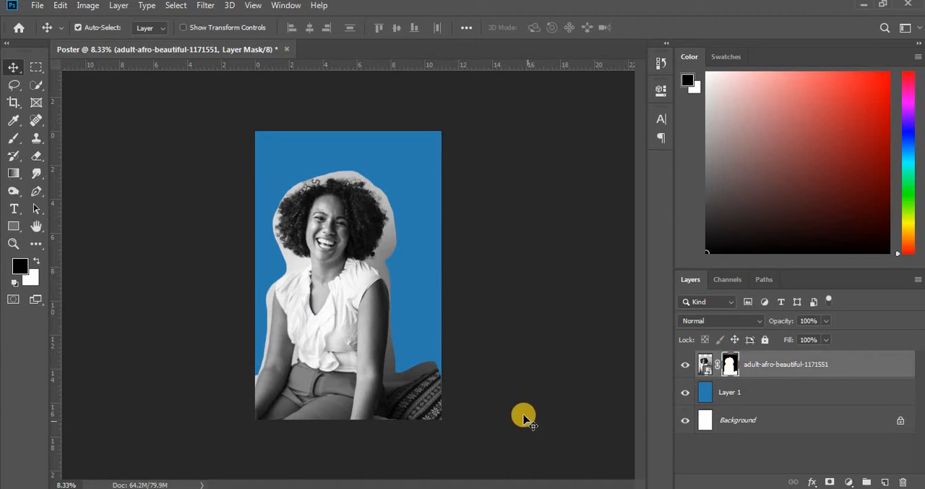
- Configure the Brush tool's textured tip with 1% spacing and a size of 18 px
click(15, 142)
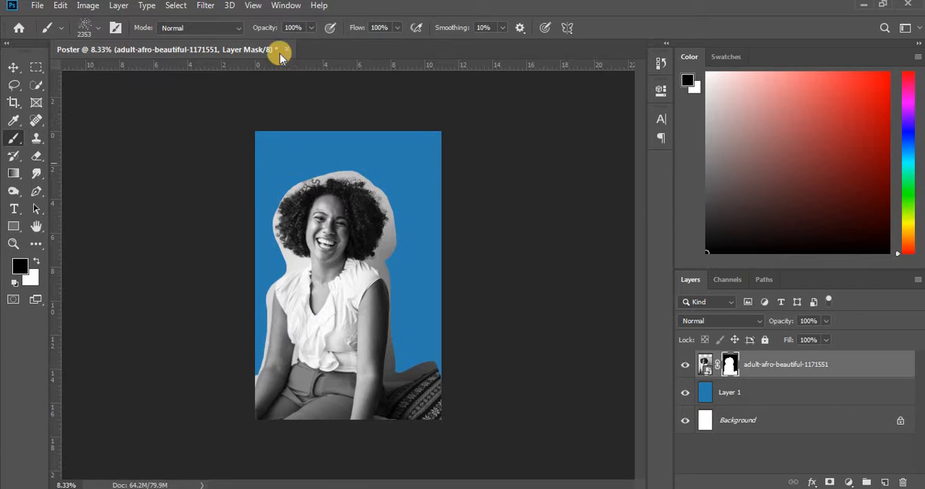
click(283, 9)
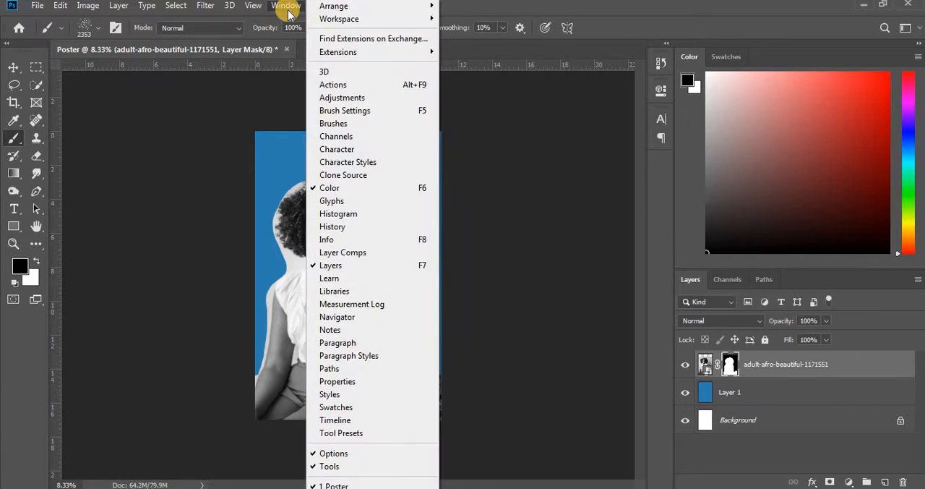
click(276, 8)
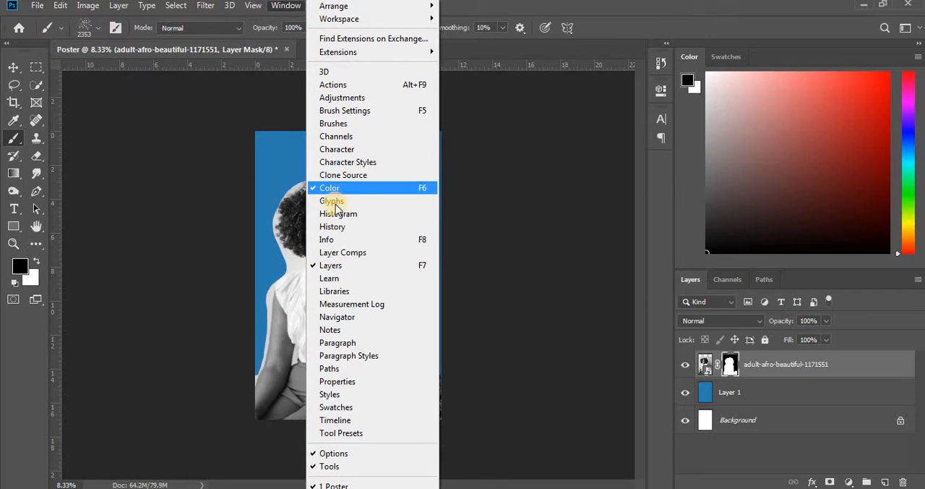
click(347, 123)
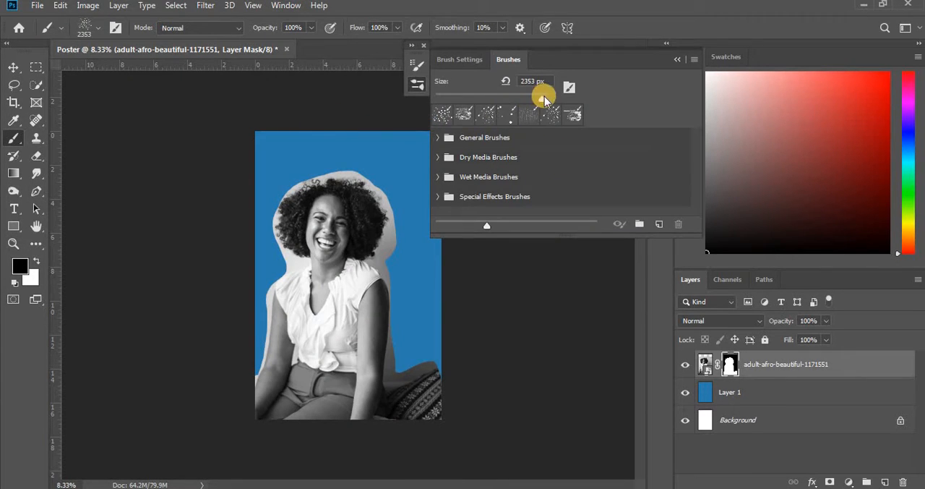
click(478, 60)
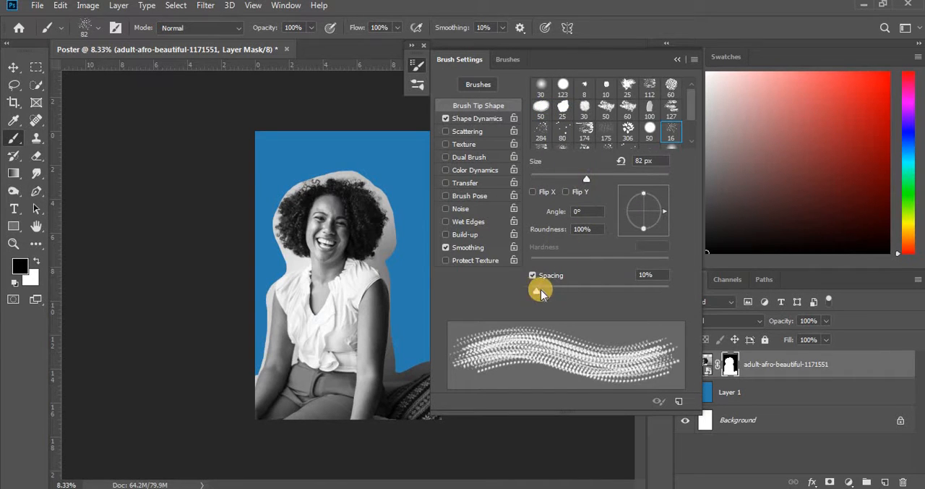
mouse_move(538, 290)
mouse_down()
mouse_move(553, 290)
mouse_move(530, 291)
mouse_up()
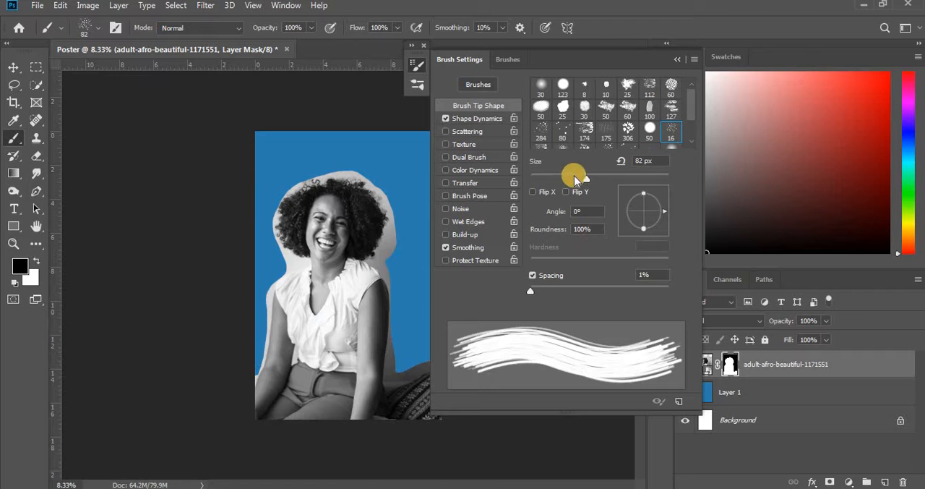
drag(568, 180, 542, 180)
click(678, 60)
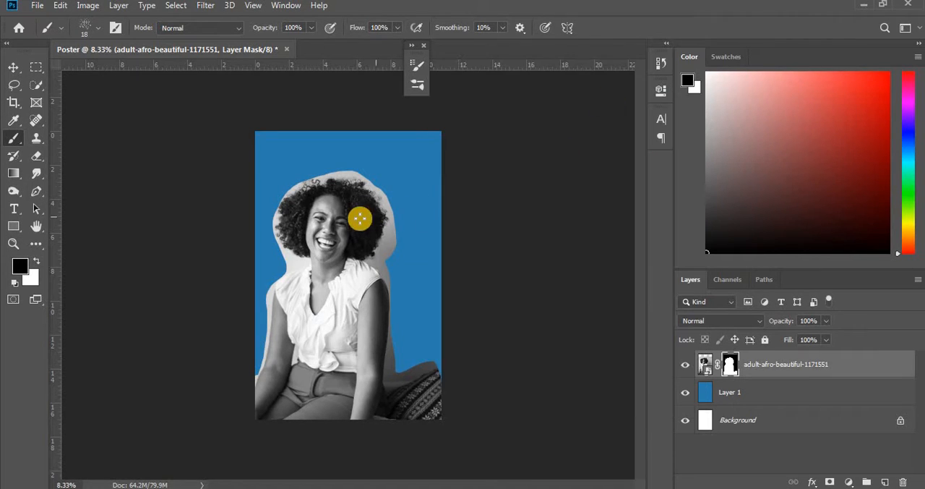
- Target the photo's layer mask and paint black test strokes across the upper-right edge of the hair
click(13, 244)
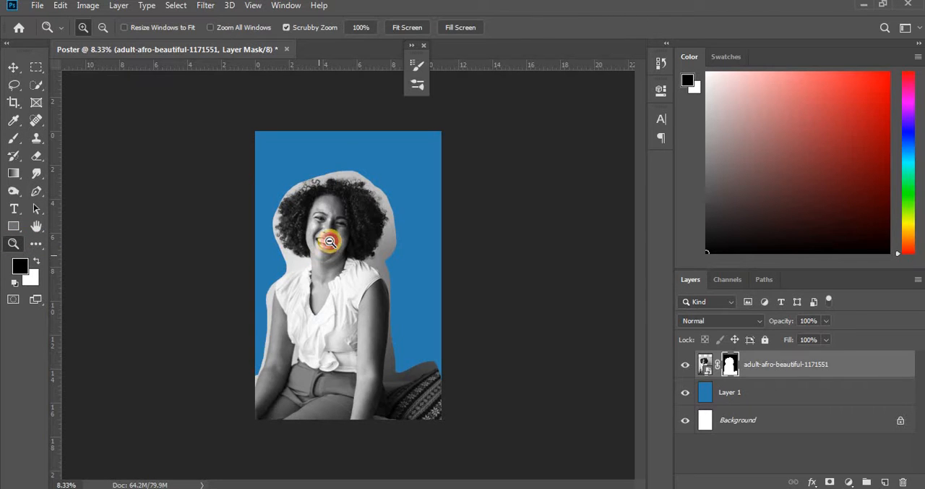
drag(329, 241, 376, 158)
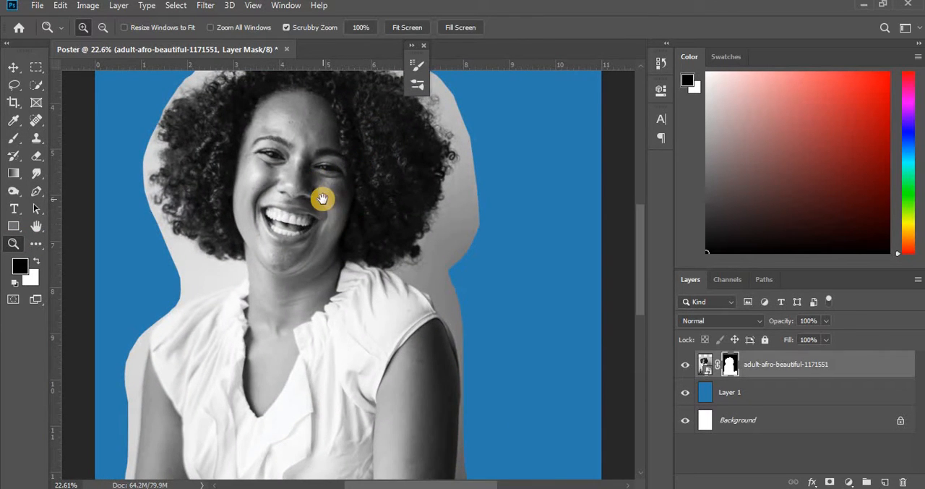
drag(322, 199, 393, 238)
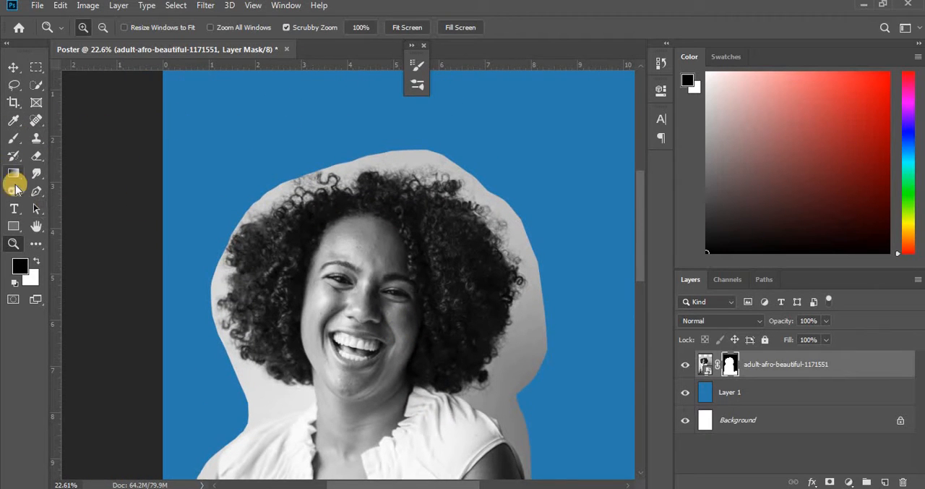
click(14, 138)
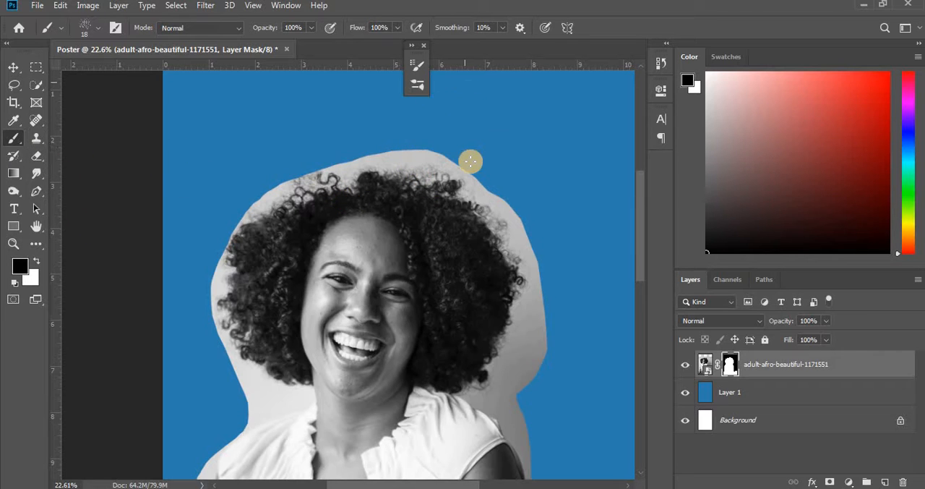
key(ctrl+2)
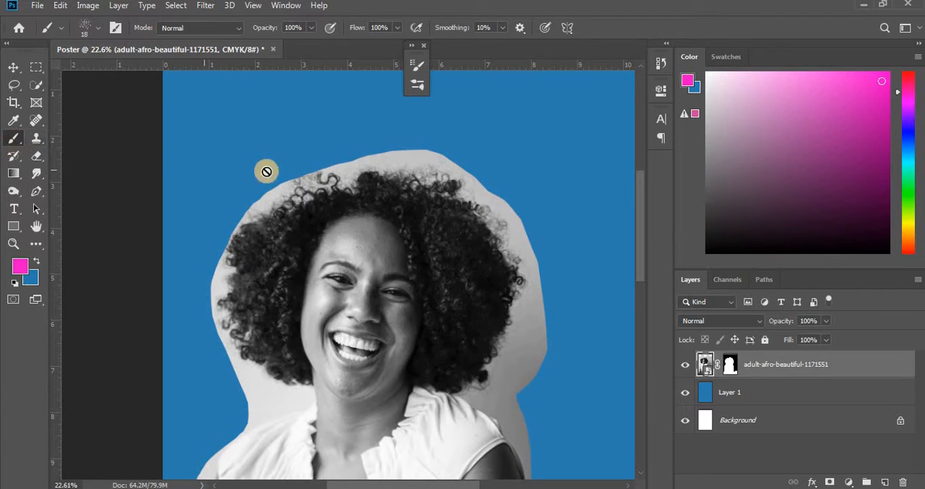
key(ctrl+backslash)
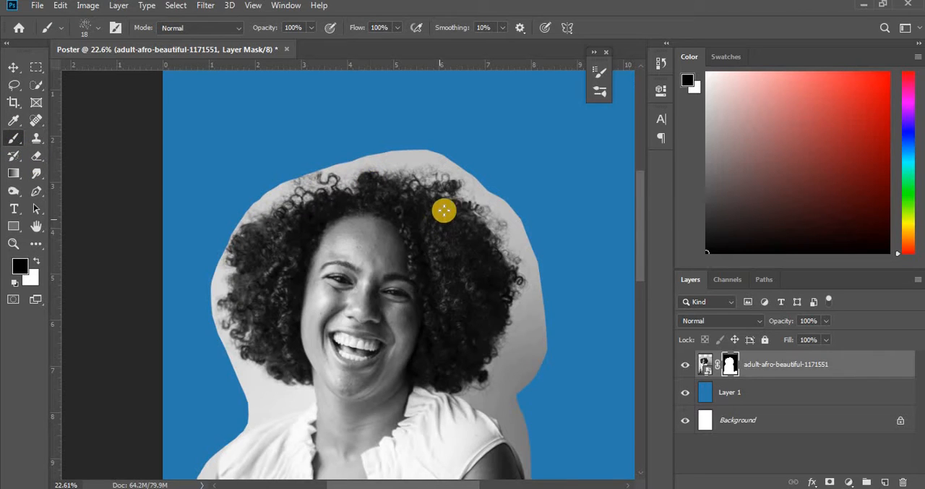
mouse_move(423, 173)
mouse_down()
mouse_move(502, 166)
mouse_move(475, 199)
mouse_move(482, 205)
mouse_move(519, 160)
mouse_move(456, 212)
mouse_move(441, 259)
mouse_up()
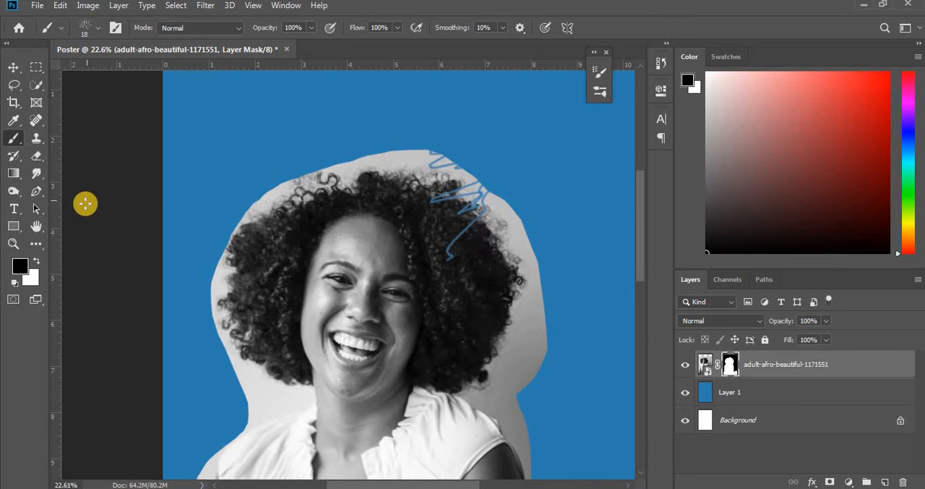
mouse_move(433, 152)
mouse_down()
mouse_move(387, 160)
mouse_move(427, 181)
mouse_up()
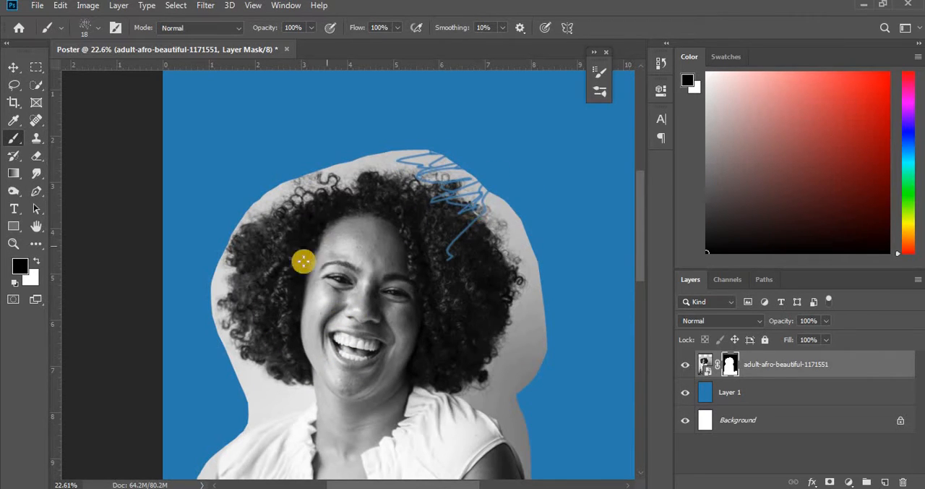
- Paint white on the layer mask over the hidden hair strokes and out beyond the cutout's edge
key(x)
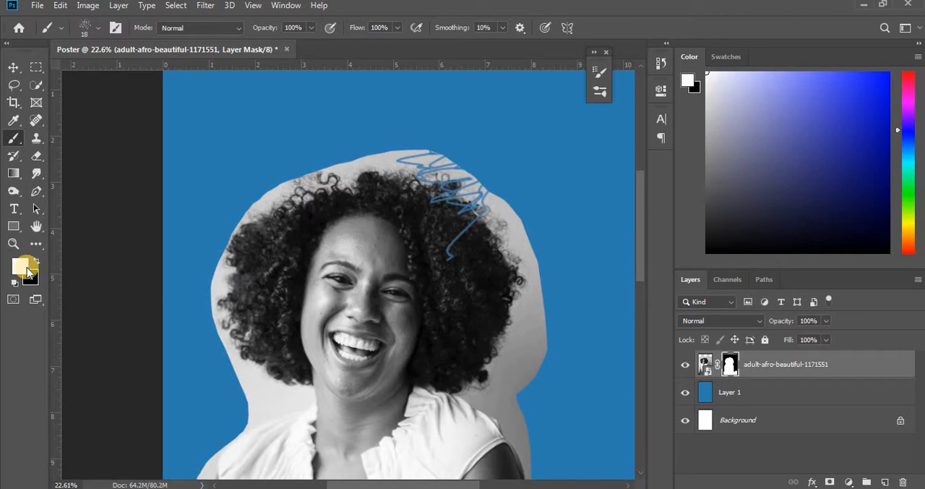
mouse_move(442, 255)
mouse_down()
mouse_move(449, 240)
mouse_move(455, 259)
mouse_move(448, 250)
mouse_up()
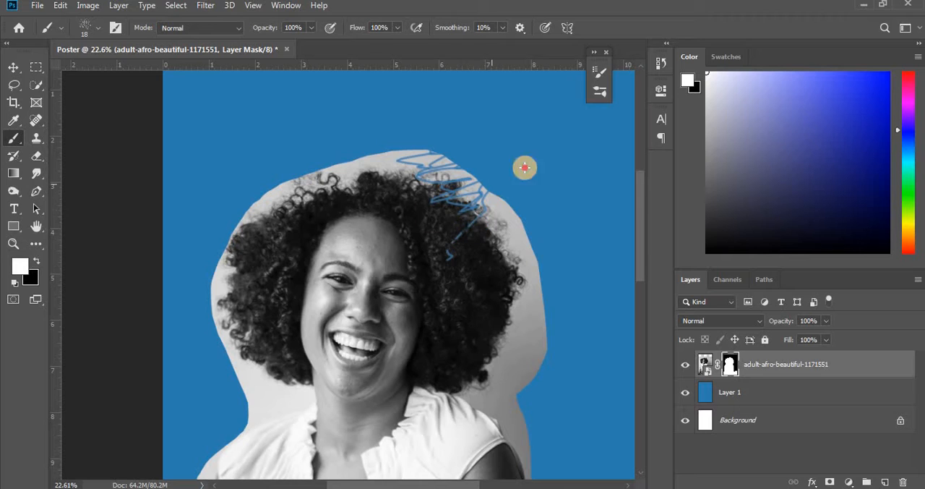
drag(546, 185, 473, 217)
mouse_move(374, 237)
mouse_down()
mouse_move(396, 87)
mouse_move(415, 127)
mouse_move(354, 194)
mouse_move(62, 247)
mouse_move(57, 290)
mouse_up()
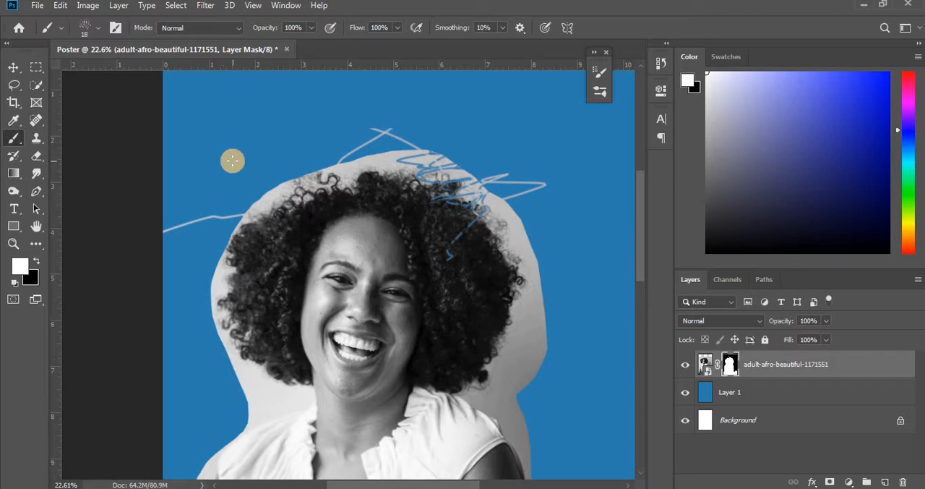
- Undo all the white and black test strokes on the layer mask
key(ctrl+z)
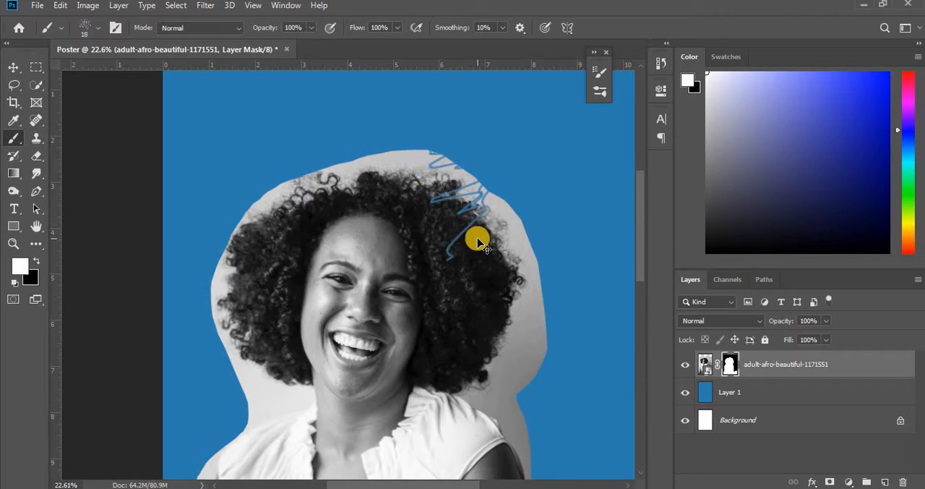
key(ctrl+z)
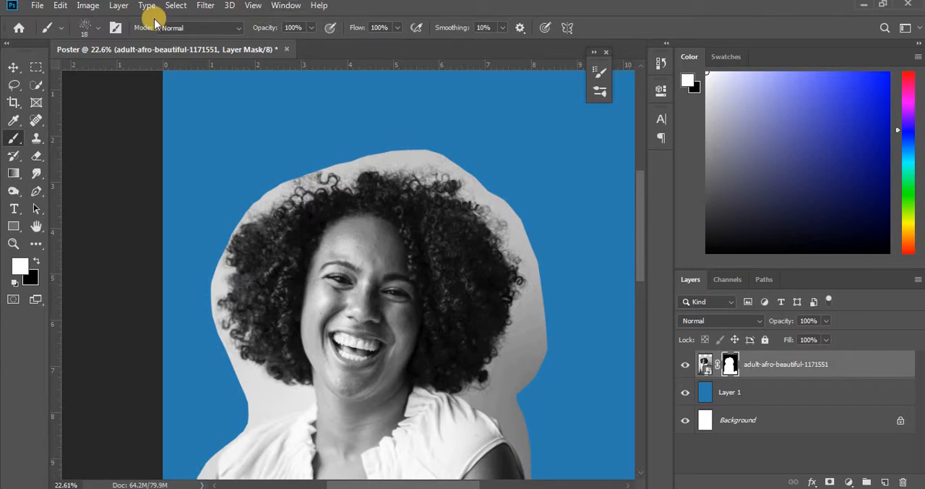
- Increase the size of the textured brush to 146 px
click(102, 32)
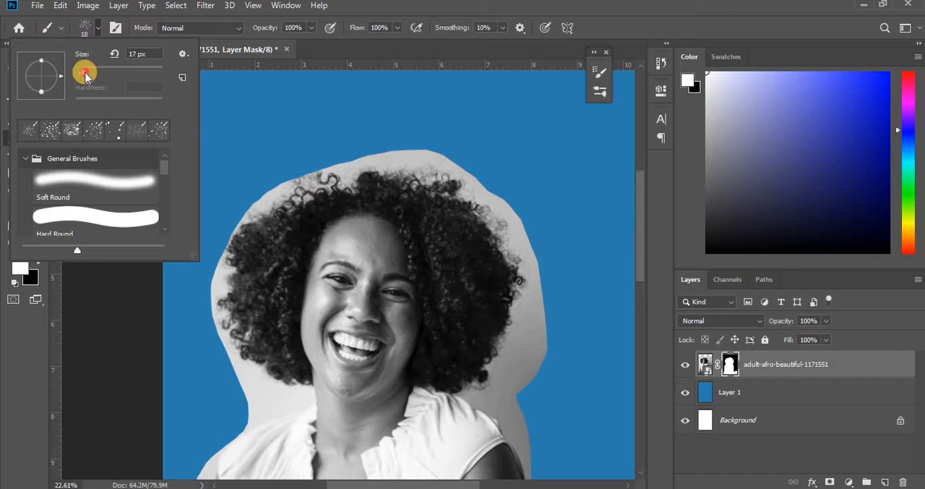
drag(90, 73, 92, 73)
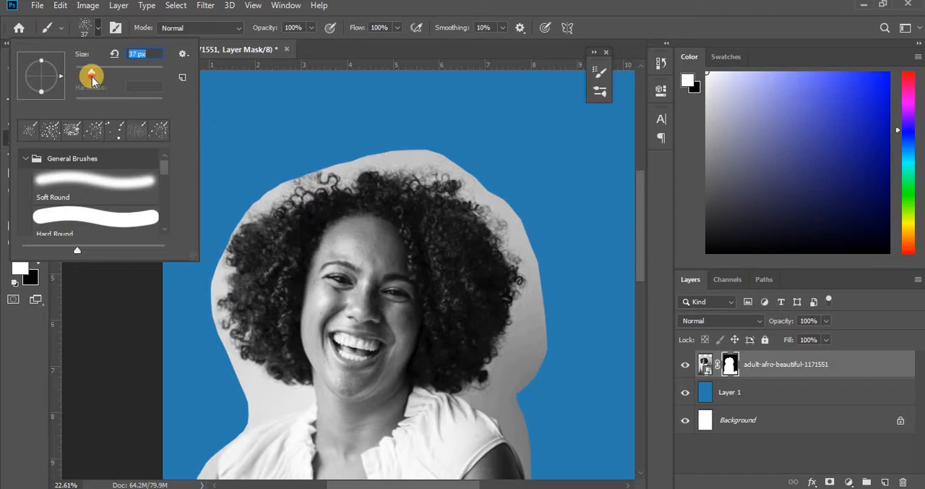
click(99, 29)
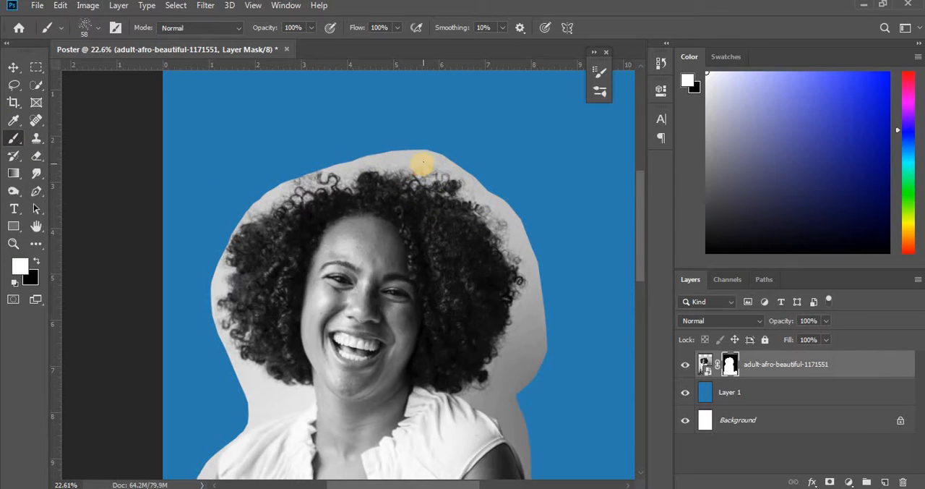
click(99, 28)
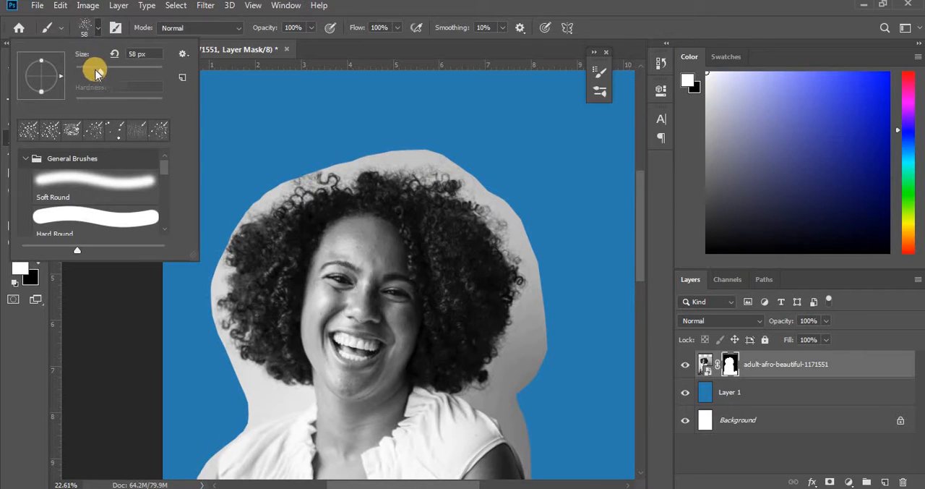
drag(108, 72, 129, 70)
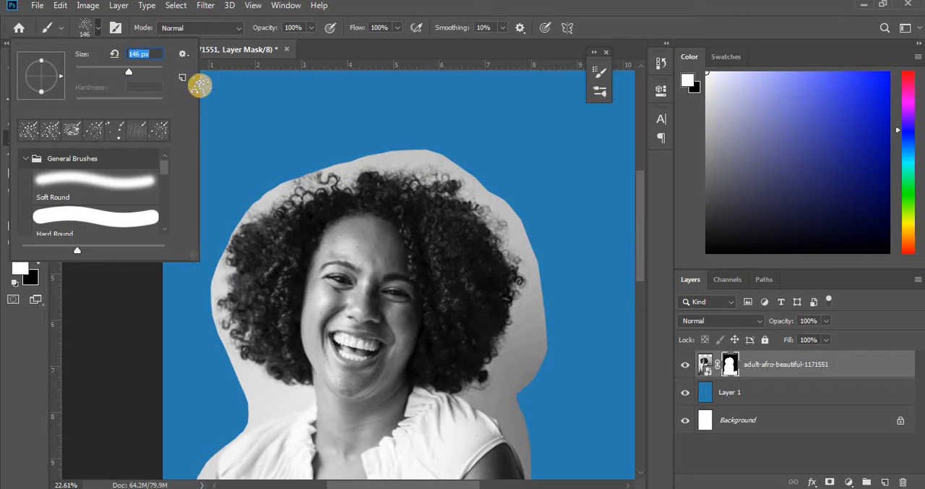
- Paint white strokes past the cutout's upper-right edge on the layer mask, and cover them with black down along the hair
click(99, 32)
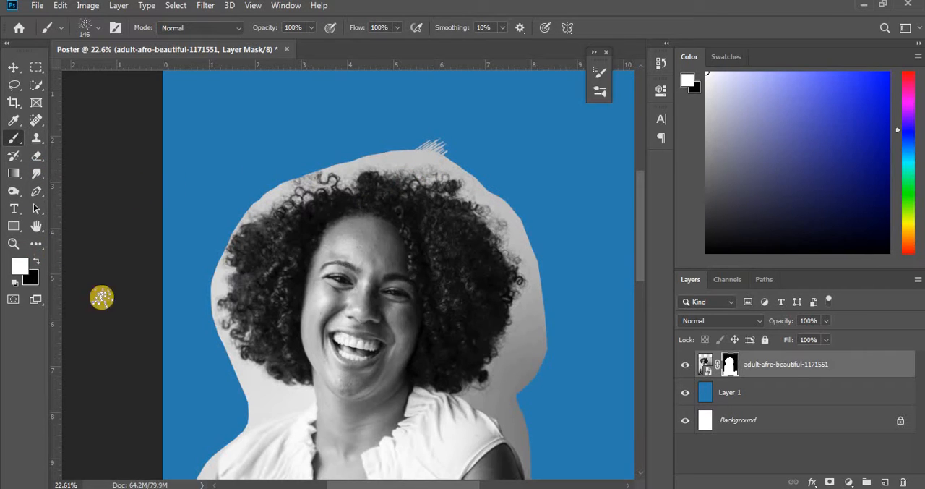
drag(463, 127, 511, 205)
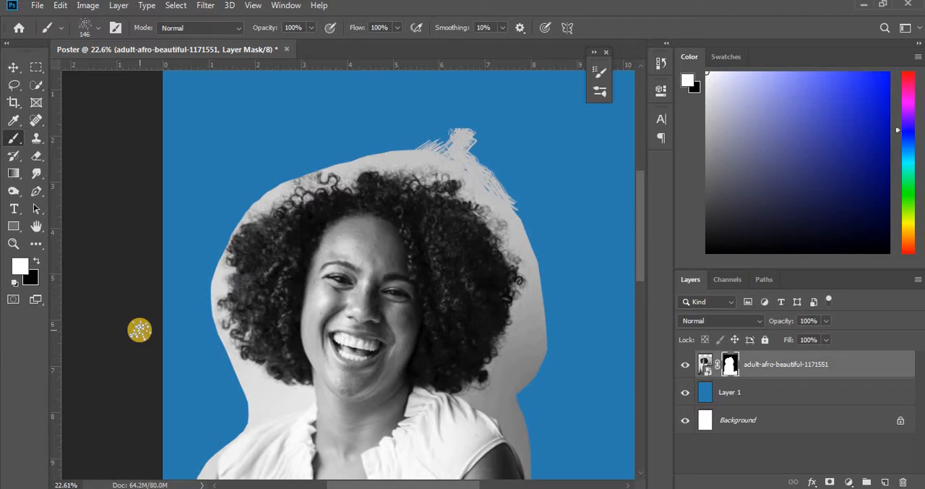
key(x)
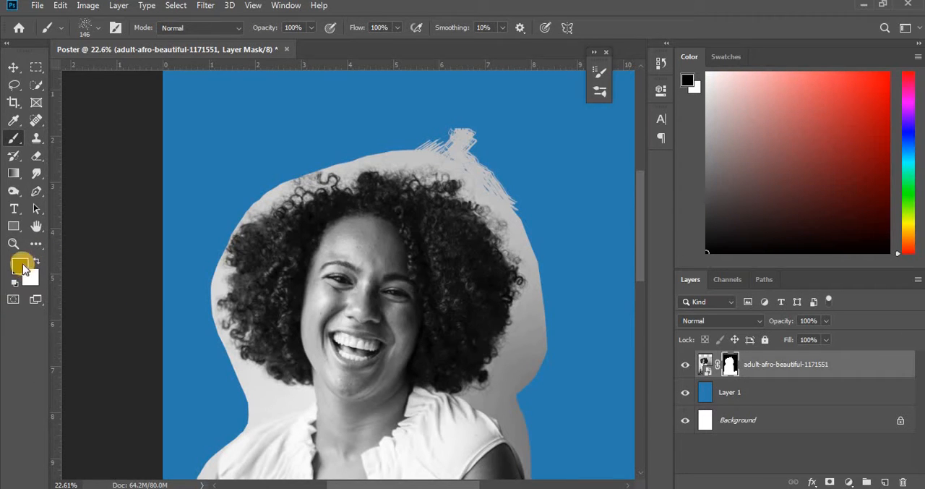
scroll(413, 151, down, 1)
mouse_move(451, 133)
mouse_down()
mouse_move(426, 146)
mouse_move(484, 125)
mouse_move(459, 154)
mouse_move(492, 184)
mouse_move(467, 119)
mouse_move(514, 192)
mouse_up()
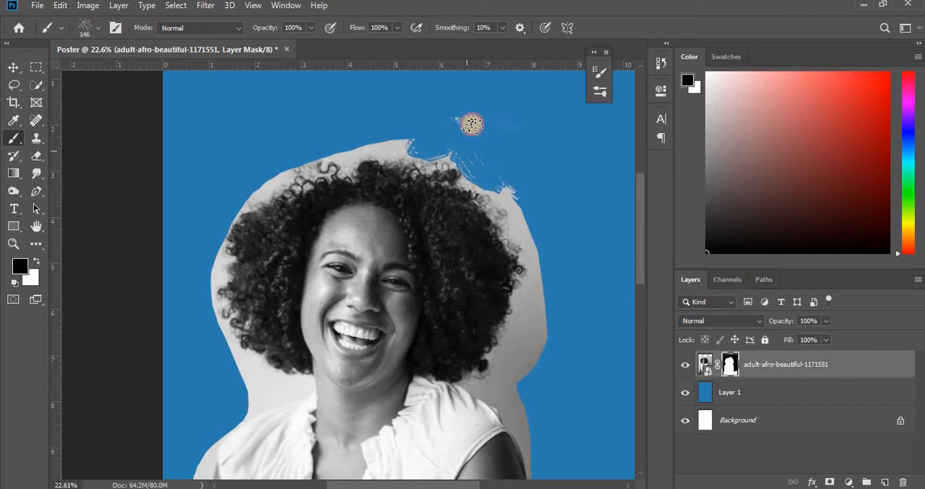
mouse_move(472, 124)
mouse_down()
mouse_move(488, 186)
mouse_move(523, 212)
mouse_move(542, 256)
mouse_up()
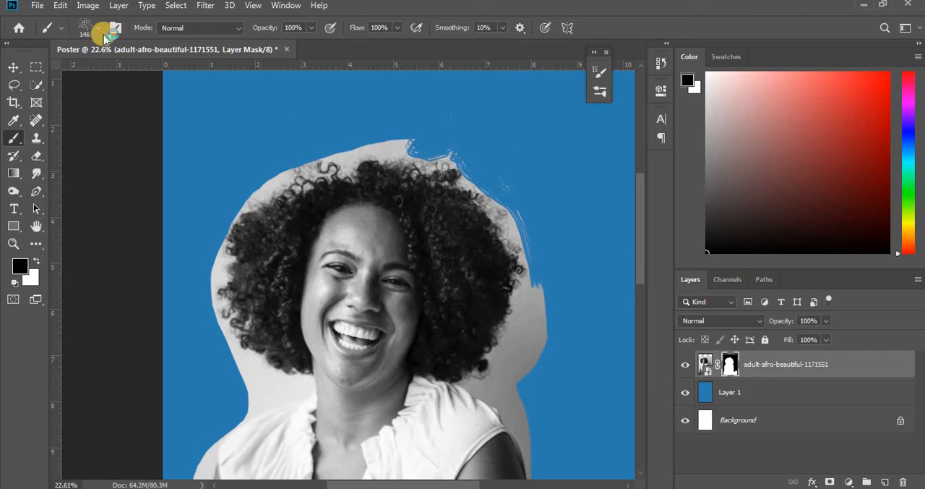
- Paint more black on the layer mask along the cutout's top edge and beside the hair on the photo's right side
click(96, 29)
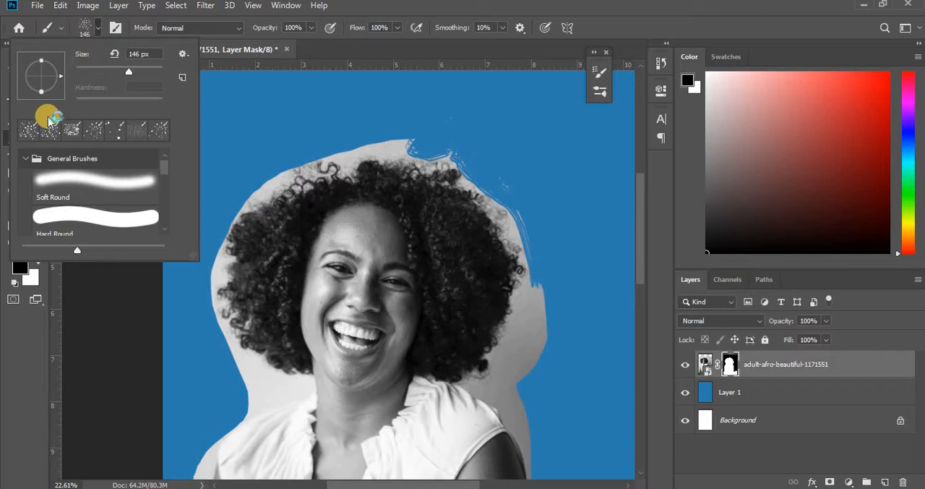
click(391, 140)
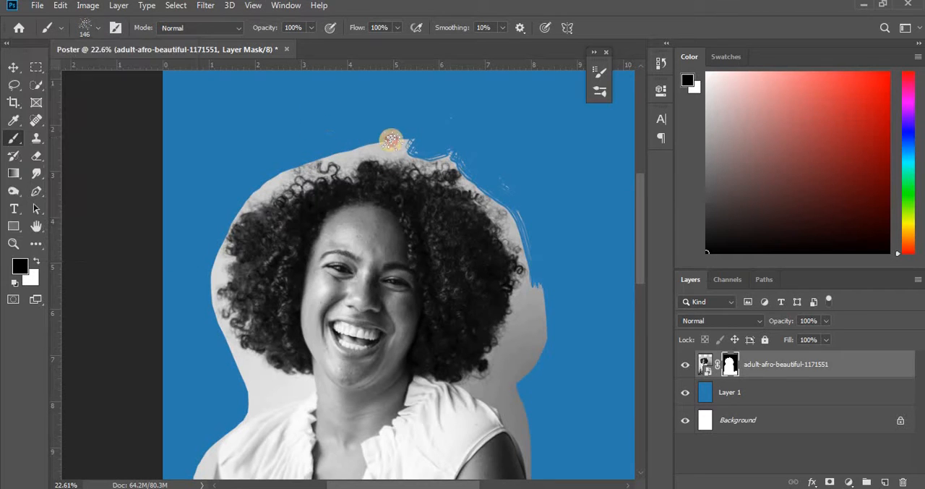
mouse_move(402, 142)
mouse_down()
mouse_move(424, 140)
mouse_move(325, 136)
mouse_up()
scroll(527, 170, down, 5)
mouse_move(542, 147)
mouse_down()
mouse_move(527, 208)
mouse_move(541, 153)
mouse_move(538, 229)
mouse_move(514, 263)
mouse_up()
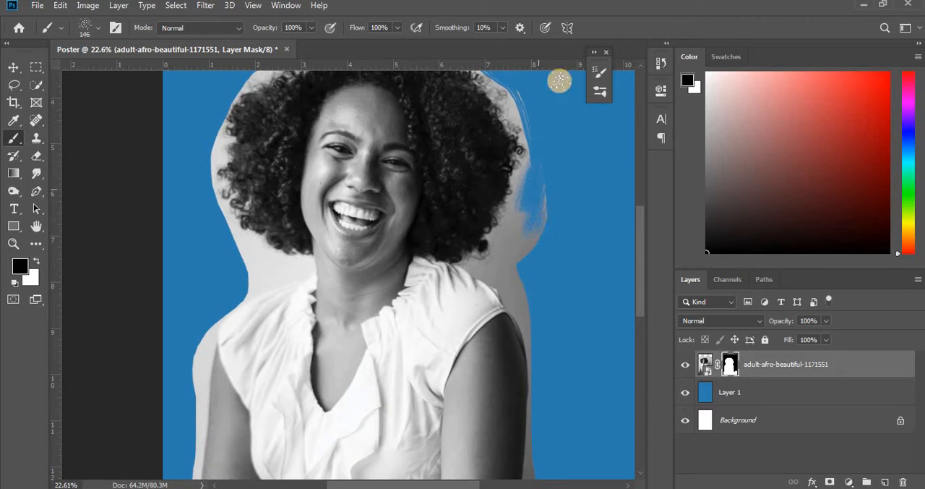
- Paint black down the cutout's right edge to the shoulder, using the textured brush tip 112 with its spacing set to 14%
click(285, 5)
click(342, 122)
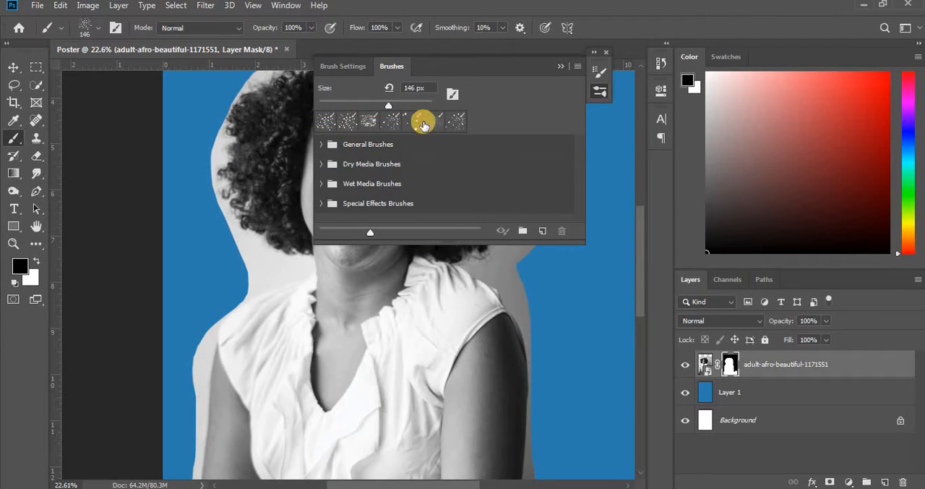
click(355, 65)
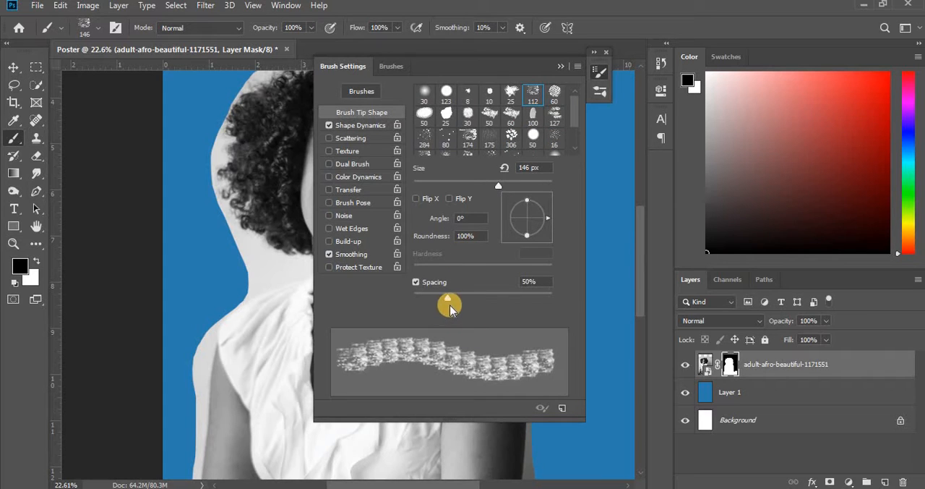
mouse_move(489, 298)
mouse_down()
mouse_move(413, 308)
mouse_move(423, 303)
mouse_up()
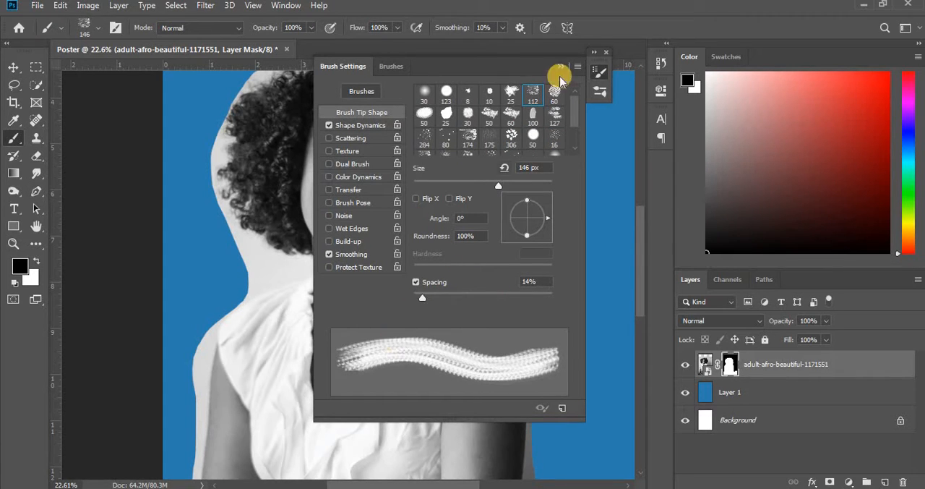
click(560, 67)
mouse_move(543, 215)
mouse_down()
mouse_move(513, 266)
mouse_move(544, 222)
mouse_move(549, 179)
mouse_move(517, 252)
mouse_move(514, 238)
mouse_move(524, 205)
mouse_move(513, 277)
mouse_move(533, 297)
mouse_move(517, 282)
mouse_move(517, 250)
mouse_move(501, 274)
mouse_move(531, 320)
mouse_up()
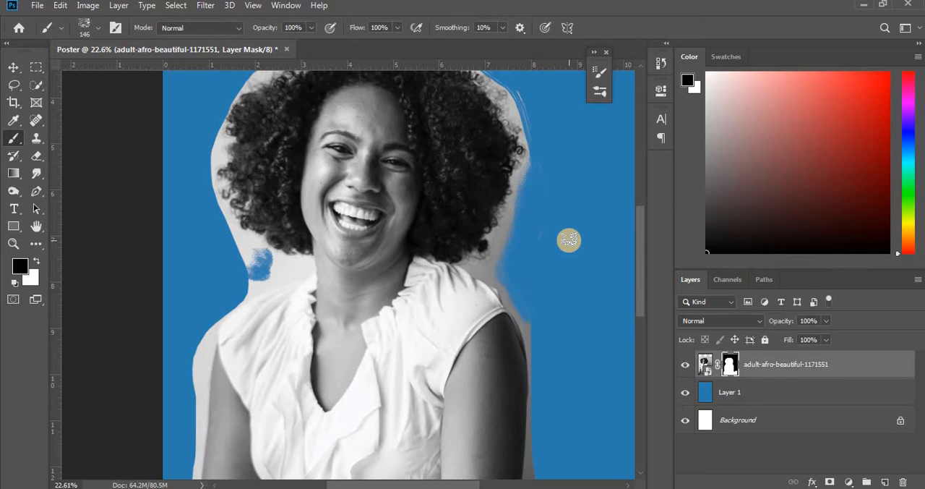
- Toggle the photo's layer mask off and on to compare, and delete the mask from the layer
click(15, 68)
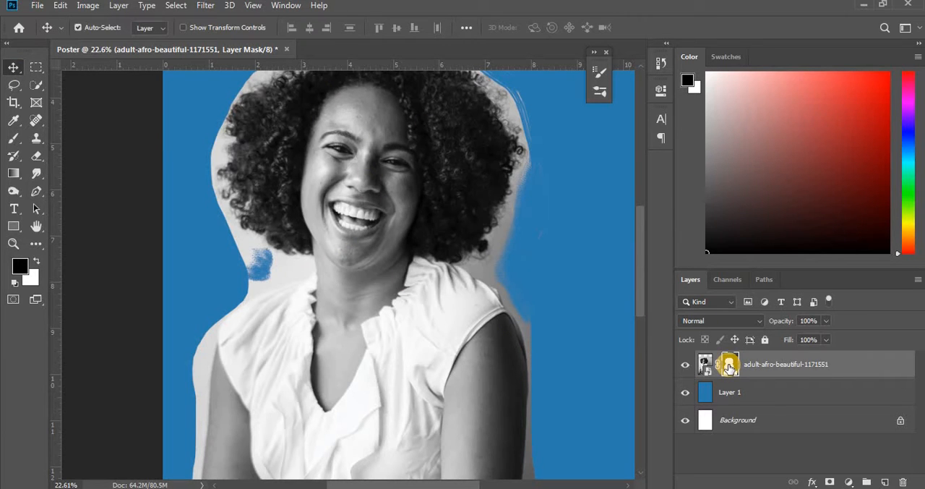
shift+click(733, 365)
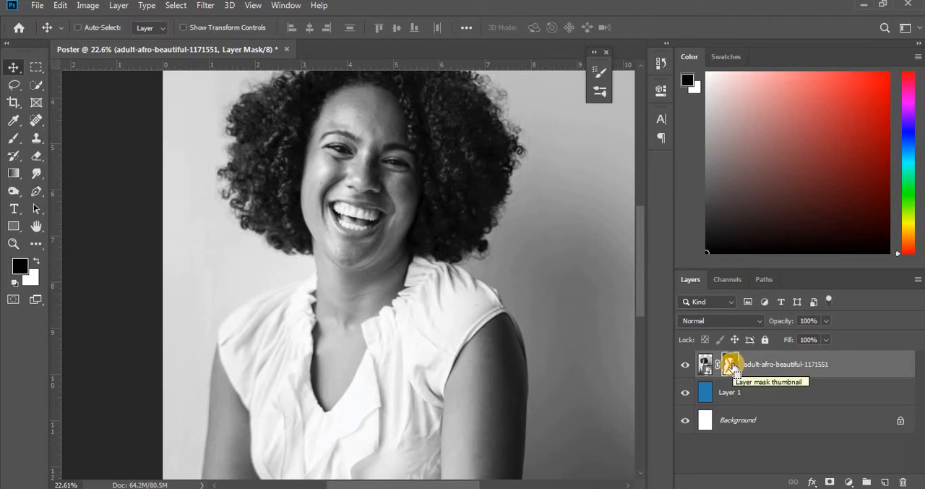
shift+click(733, 365)
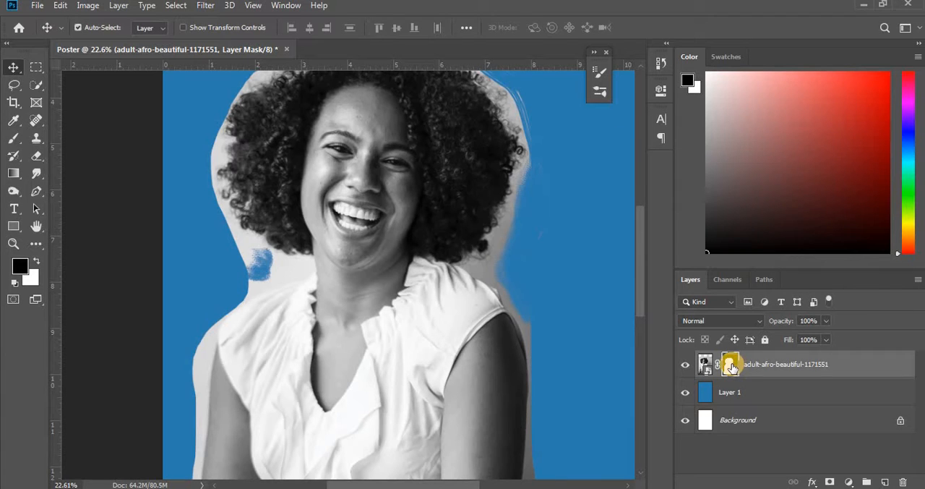
drag(731, 366, 904, 481)
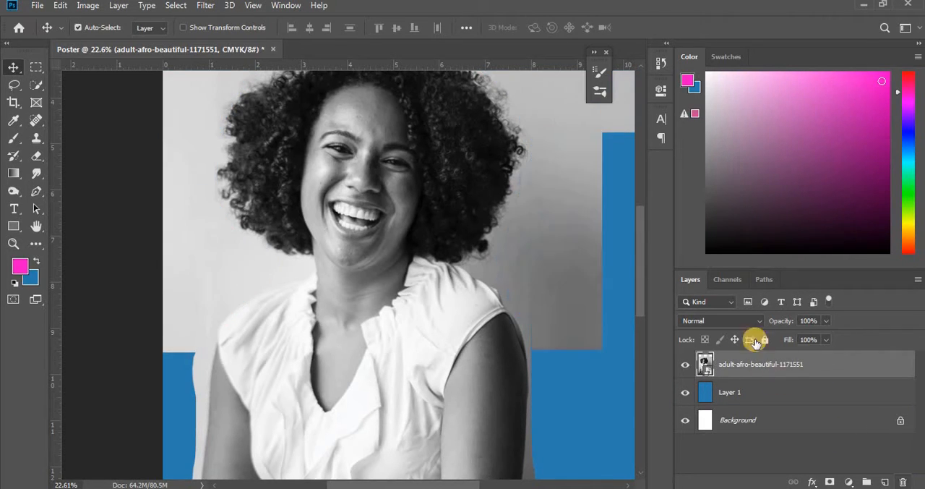
- Try to select the woman's arm near the photo's left edge with the Magic Wand at tolerance 32
scroll(444, 407, up, 3)
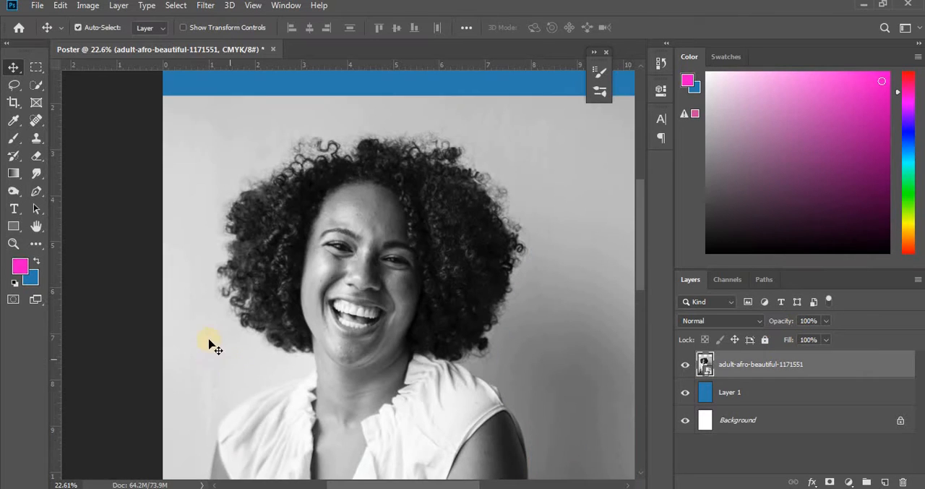
scroll(365, 244, down, 2)
scroll(367, 244, down, 1)
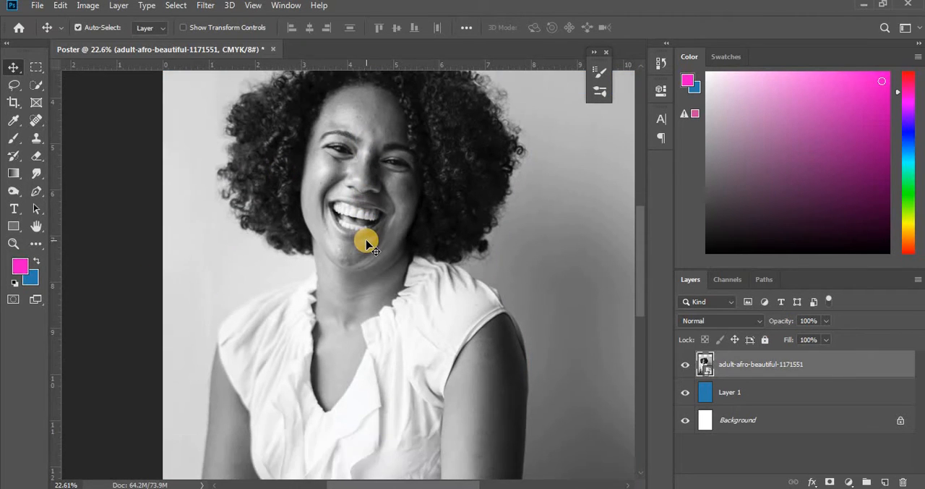
scroll(367, 244, up, 2)
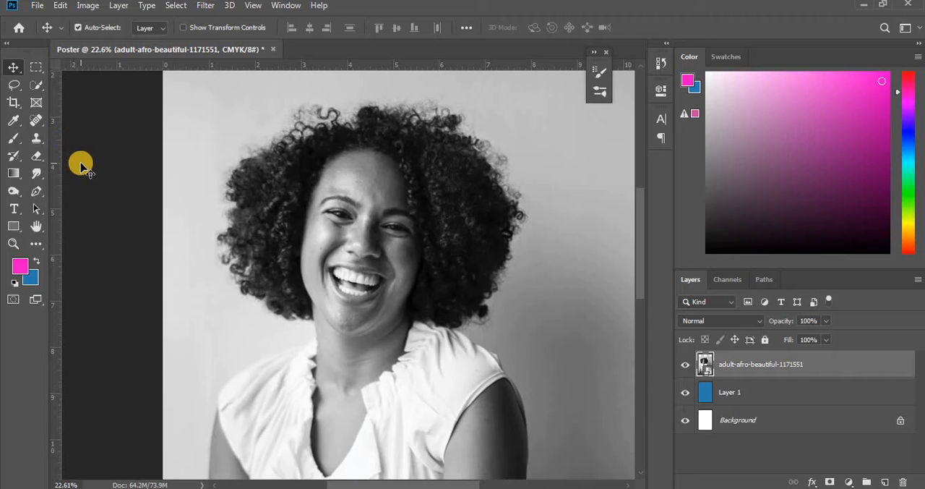
click(44, 87)
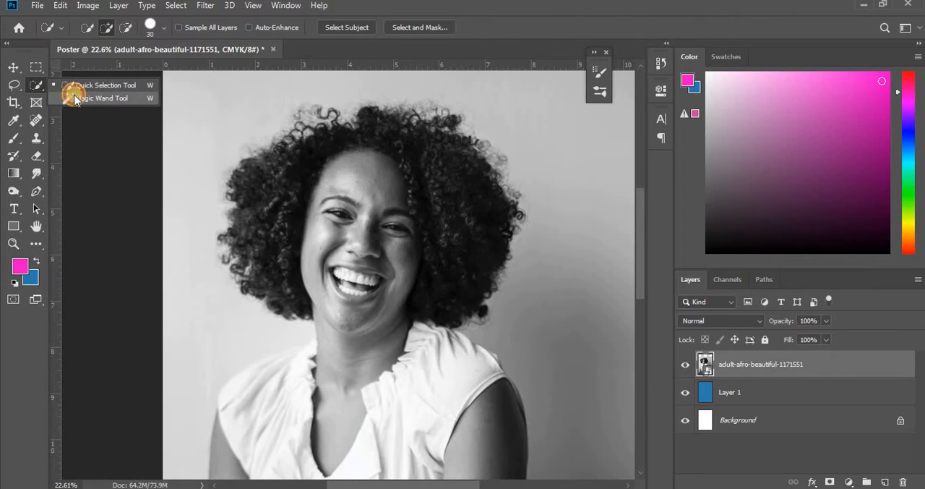
click(71, 96)
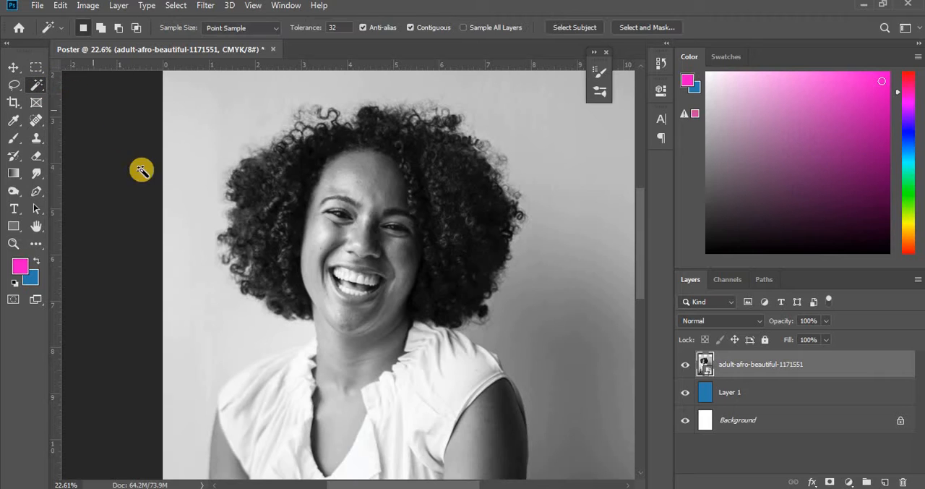
scroll(249, 204, down, 10)
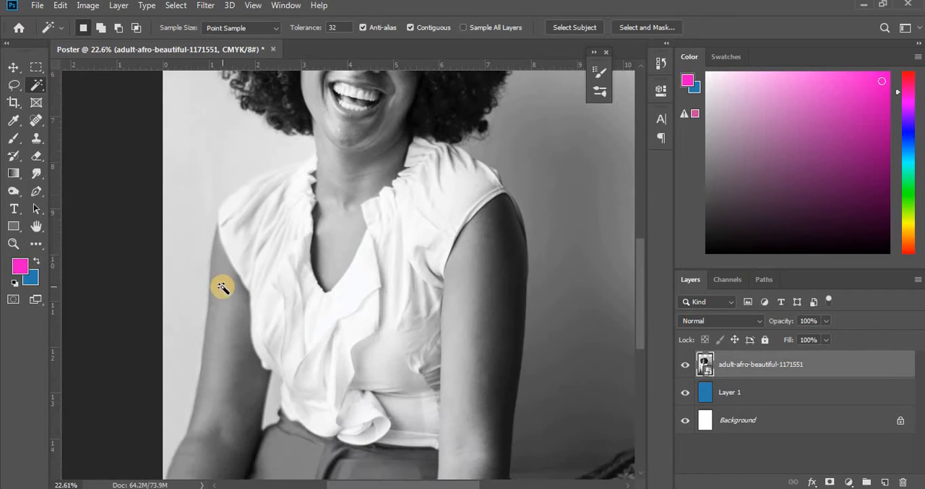
scroll(212, 332, down, 3)
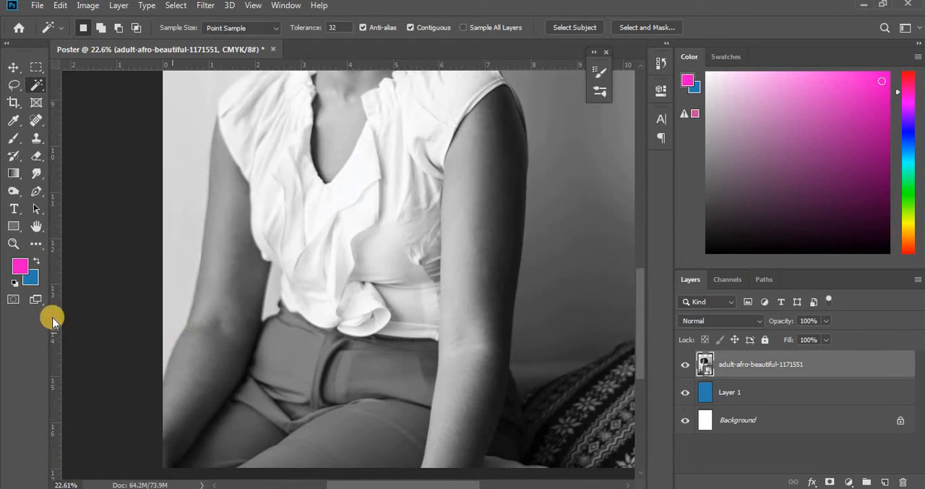
click(19, 241)
drag(145, 303, 184, 278)
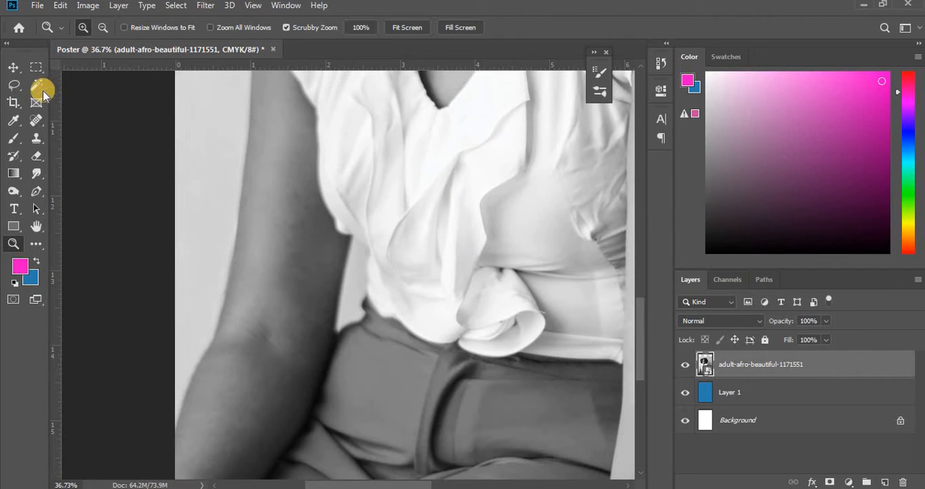
click(37, 86)
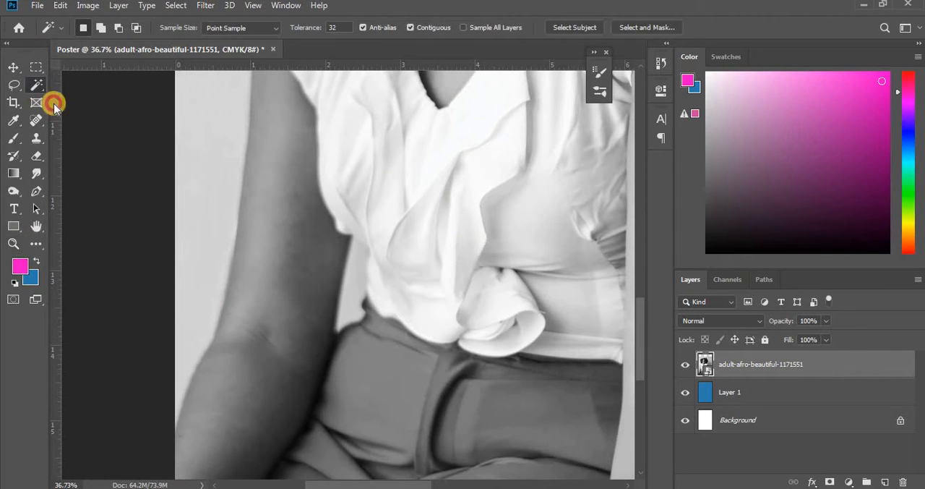
click(182, 409)
scroll(210, 340, up, 3)
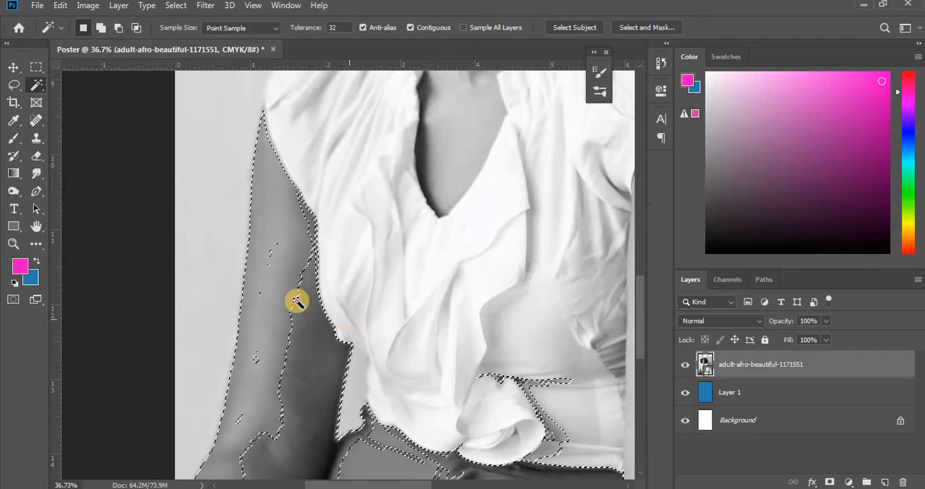
scroll(296, 289, up, 6)
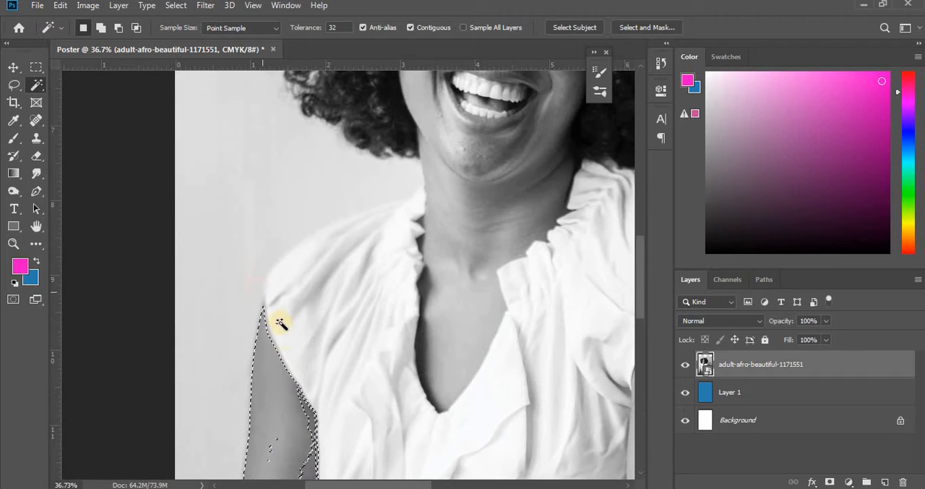
scroll(282, 333, down, 4)
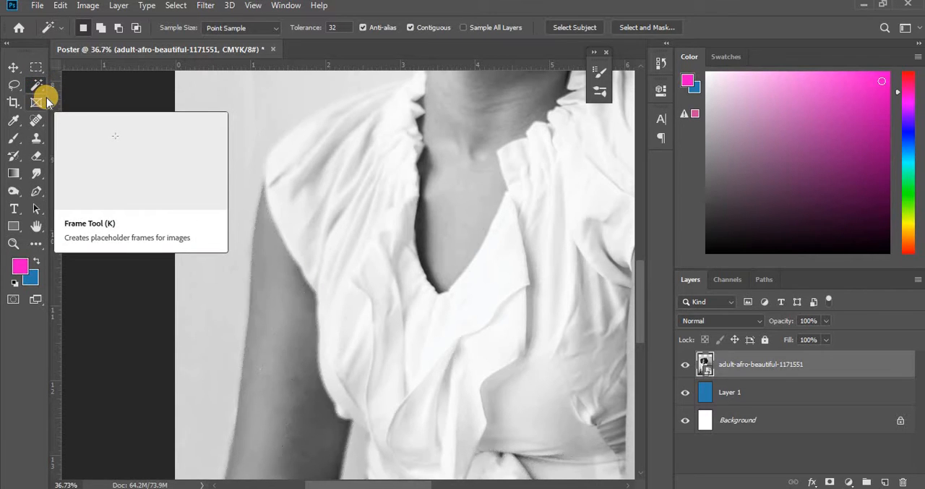
- Try to select the background beside the woman's arm and shoulder on the photo's left side with the Quick Selection tool at size 30
drag(38, 85, 70, 88)
scroll(216, 320, down, 3)
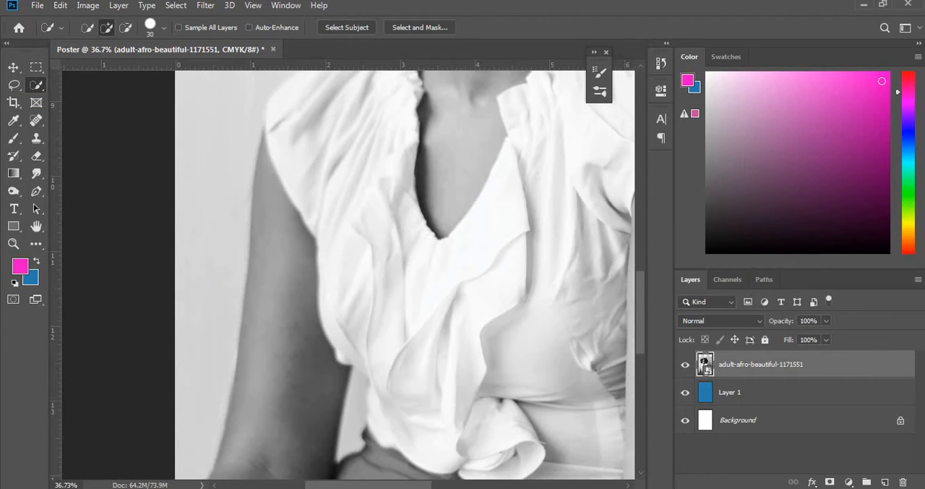
scroll(205, 456, down, 5)
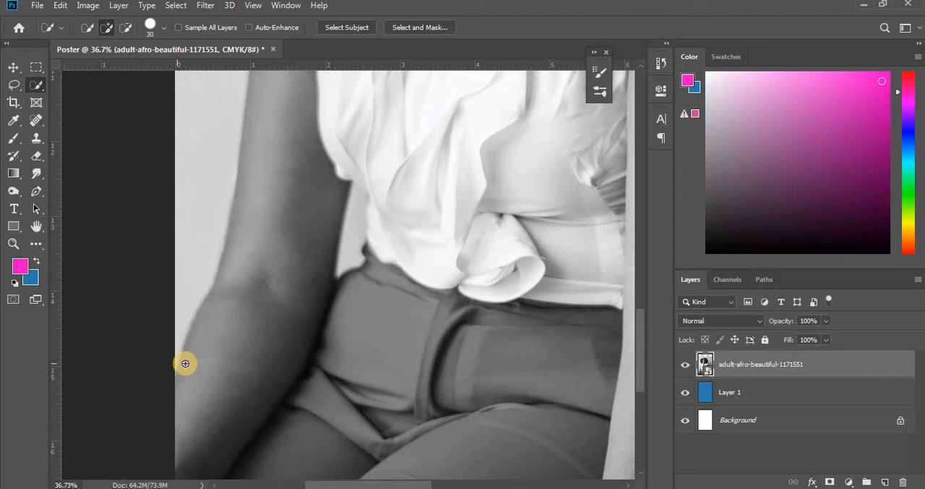
mouse_move(195, 318)
mouse_down()
mouse_move(242, 158)
mouse_move(246, 67)
mouse_up()
scroll(283, 258, up, 5)
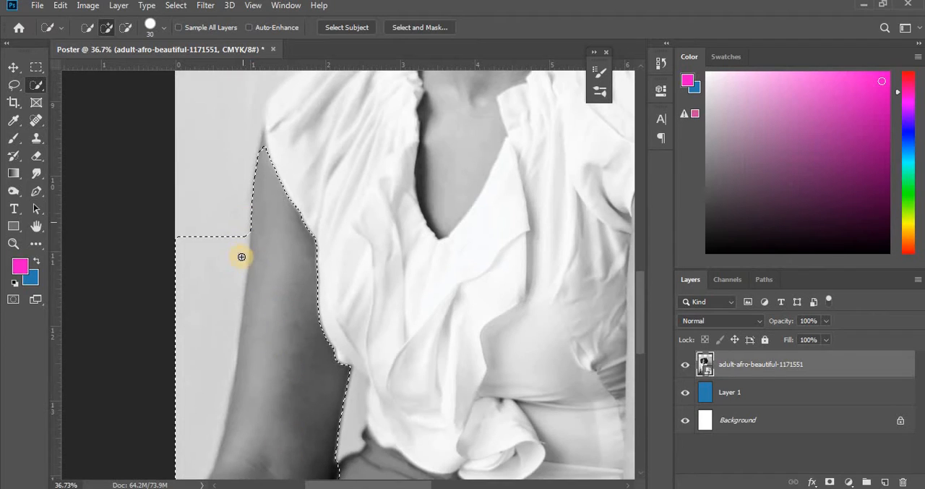
mouse_move(253, 219)
mouse_down()
mouse_move(261, 123)
mouse_move(288, 97)
mouse_up()
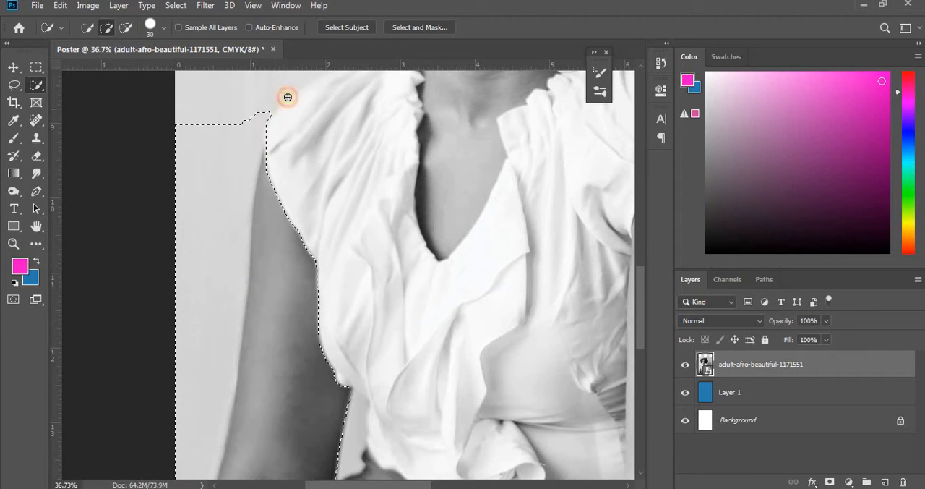
scroll(305, 215, up, 3)
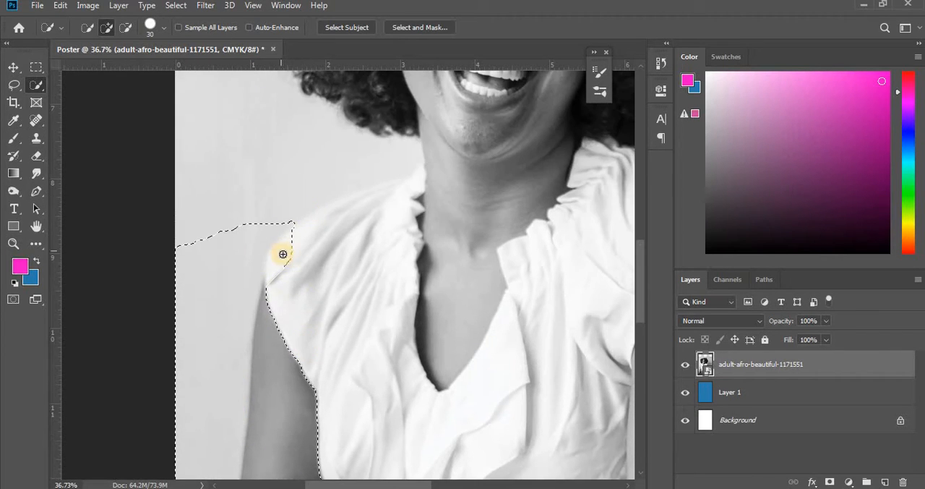
mouse_move(295, 217)
mouse_down()
mouse_move(332, 171)
mouse_move(356, 164)
mouse_up()
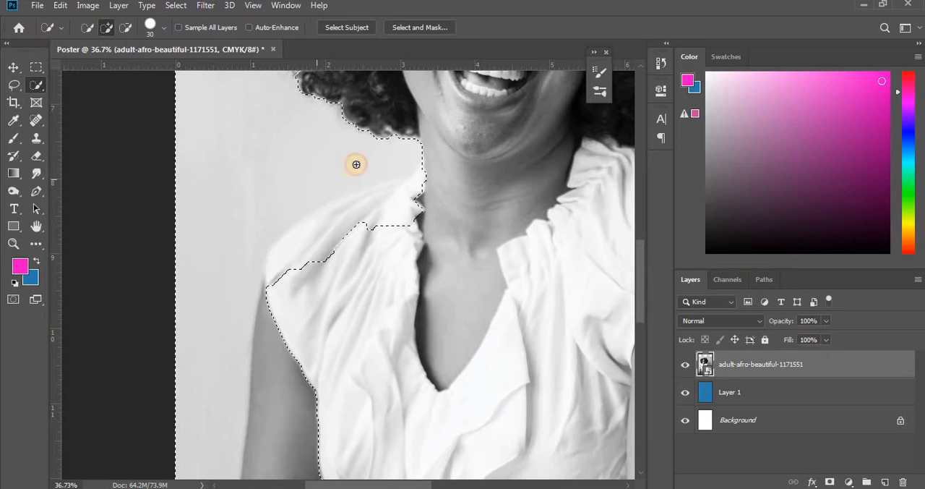
- Extend the quick selection of the background around the curly hair, from its left side over the top to its right side
scroll(326, 287, up, 5)
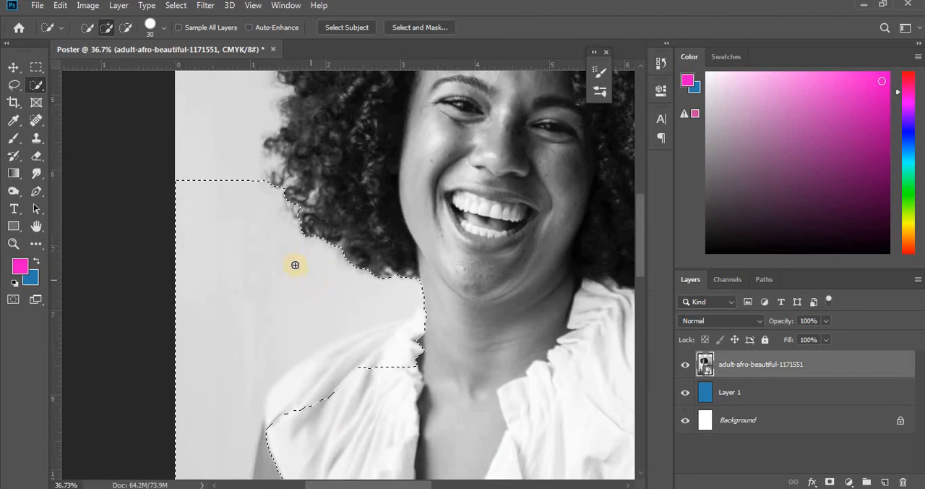
mouse_move(270, 192)
mouse_down()
mouse_move(283, 124)
mouse_move(311, 94)
mouse_move(274, 189)
mouse_up()
drag(261, 252, 268, 271)
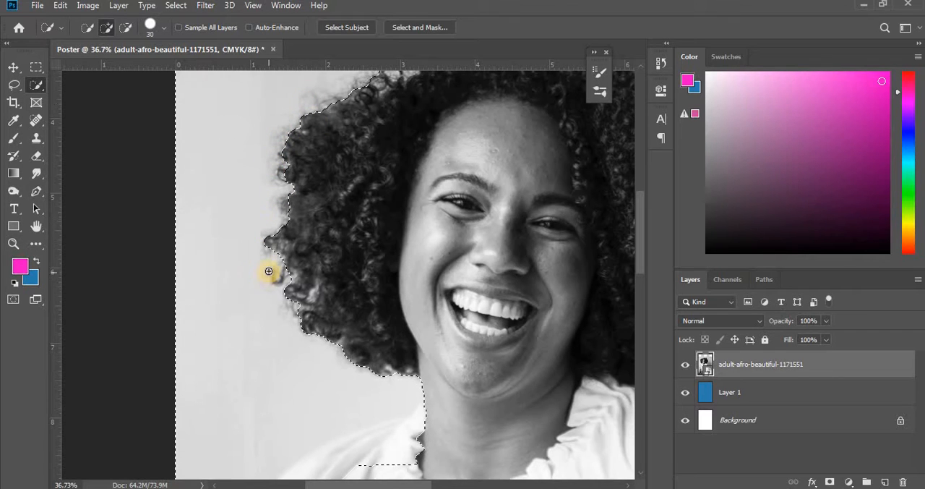
scroll(261, 268, up, 4)
mouse_move(369, 164)
mouse_down()
mouse_move(432, 144)
mouse_move(555, 138)
mouse_move(347, 188)
mouse_up()
scroll(279, 243, down, 2)
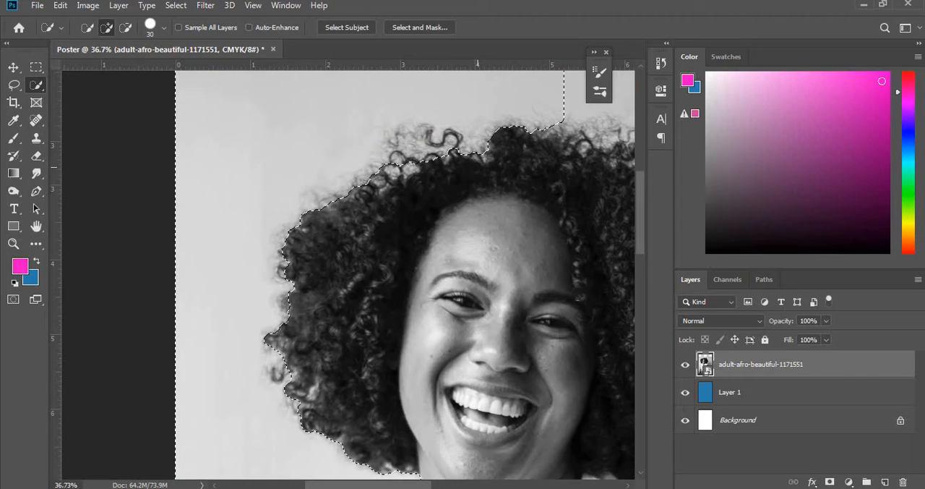
drag(403, 484, 450, 483)
mouse_move(332, 109)
mouse_down()
mouse_move(360, 99)
mouse_move(462, 105)
mouse_move(538, 148)
mouse_move(586, 242)
mouse_move(597, 296)
mouse_move(595, 461)
mouse_up()
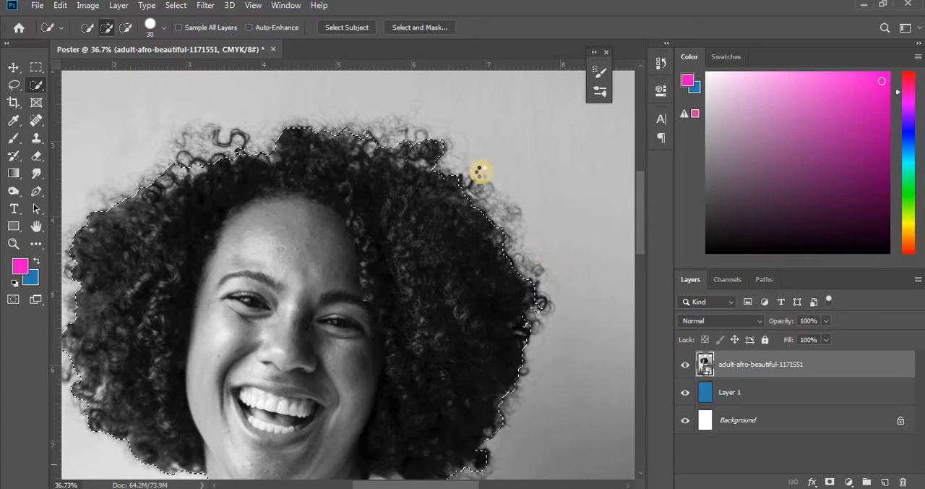
- Extend the background selection down the arm on the photo's right side to the patterned fabric, and correct its edge at the shoulder
scroll(495, 193, down, 3)
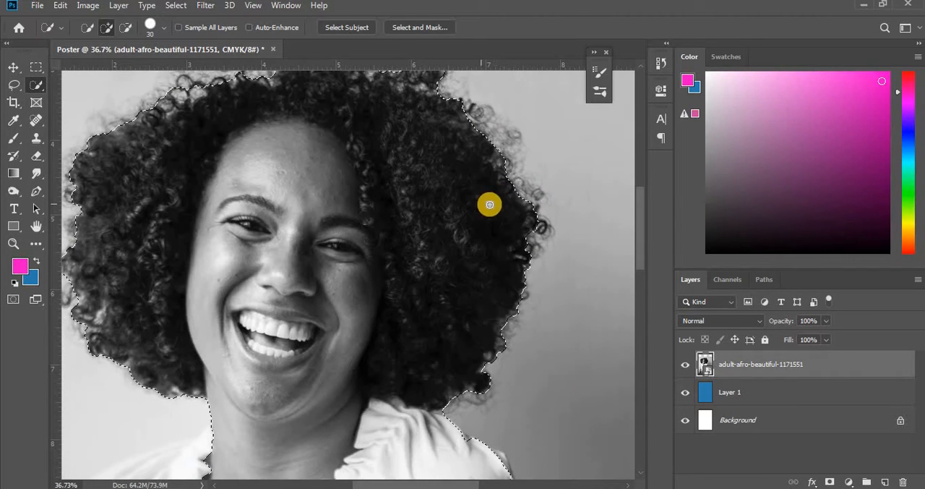
scroll(507, 338, down, 3)
scroll(514, 334, down, 6)
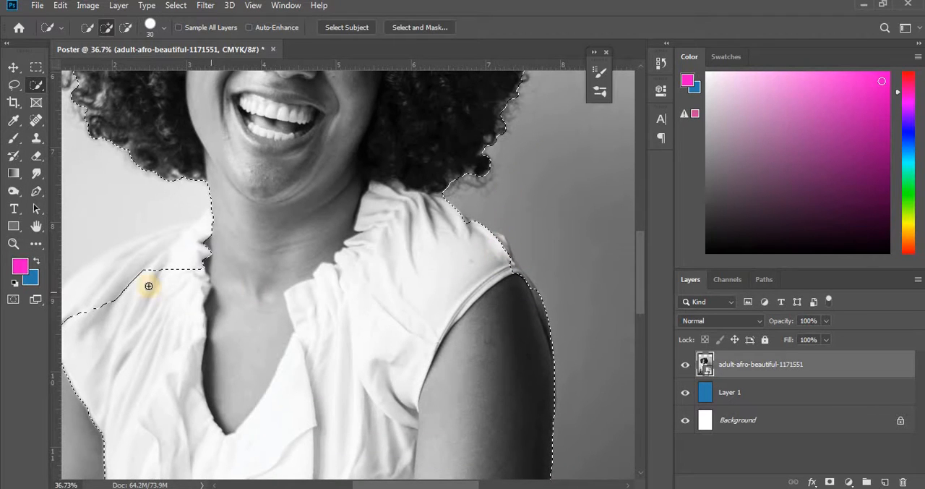
scroll(504, 231, down, 5)
scroll(552, 332, down, 10)
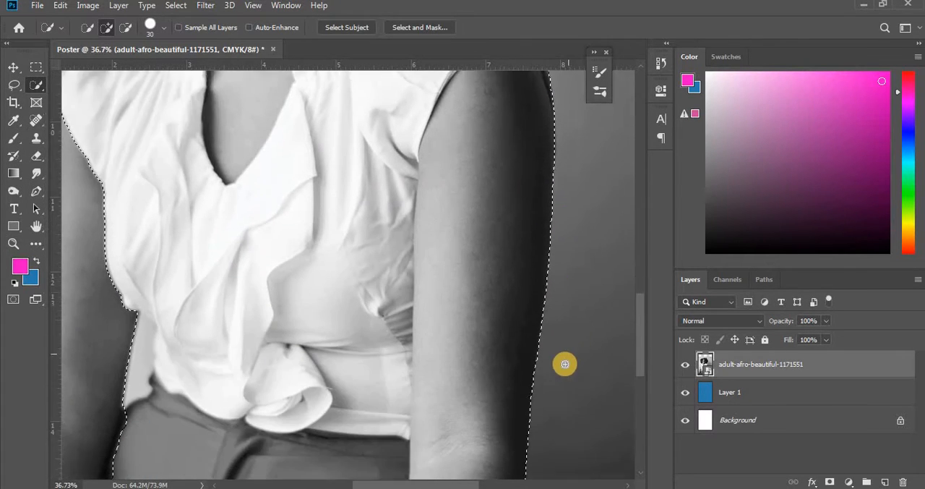
drag(556, 308, 555, 323)
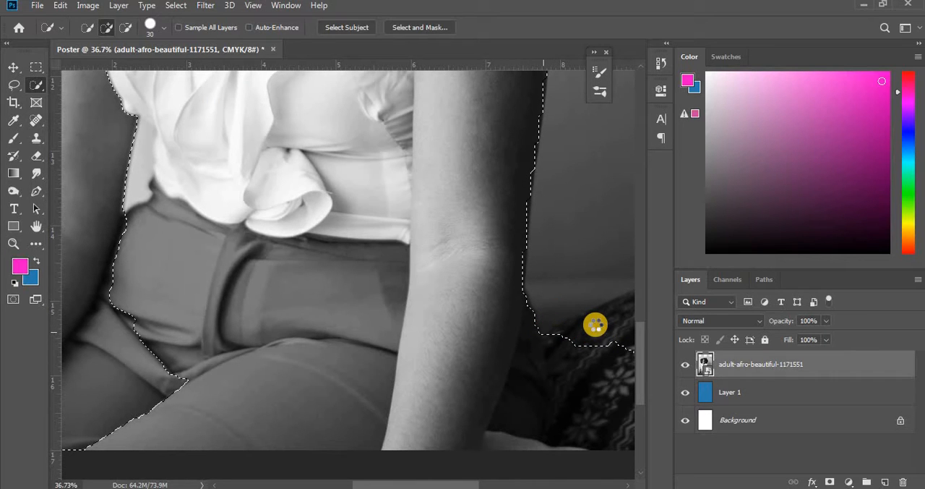
scroll(557, 484, down, 2)
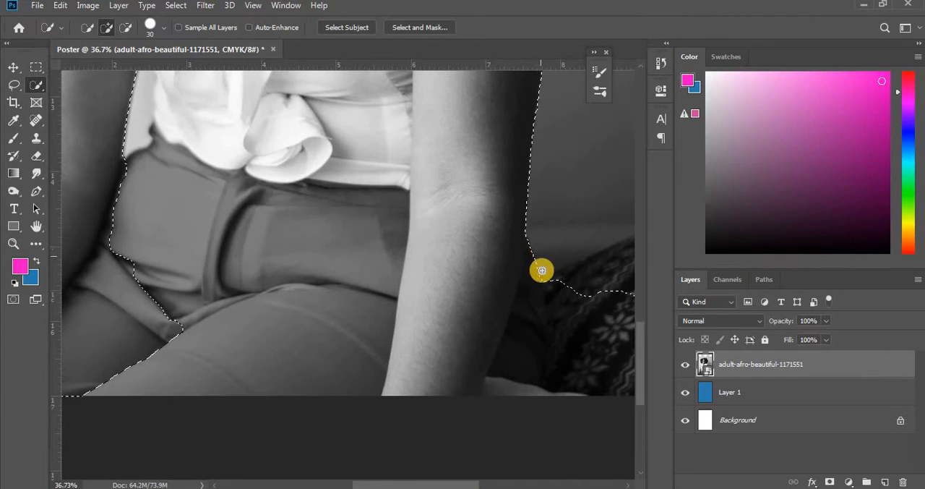
scroll(542, 271, up, 20)
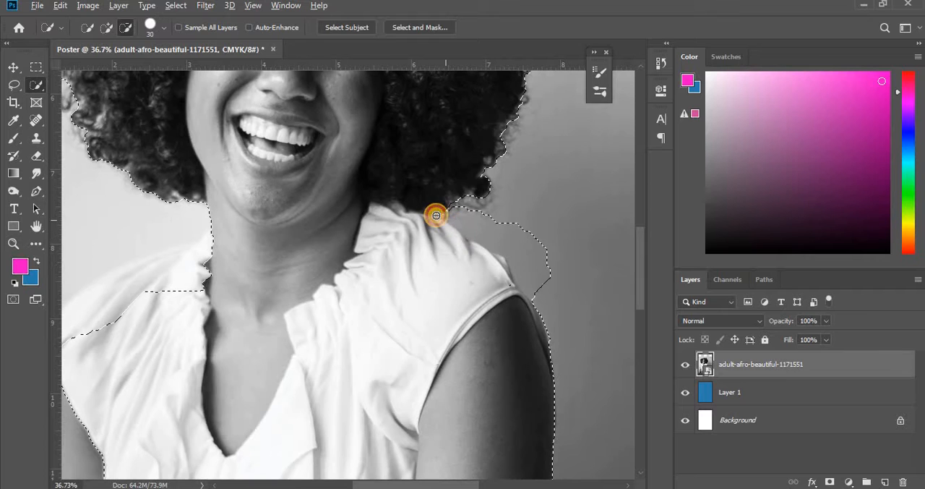
alt+click(529, 210)
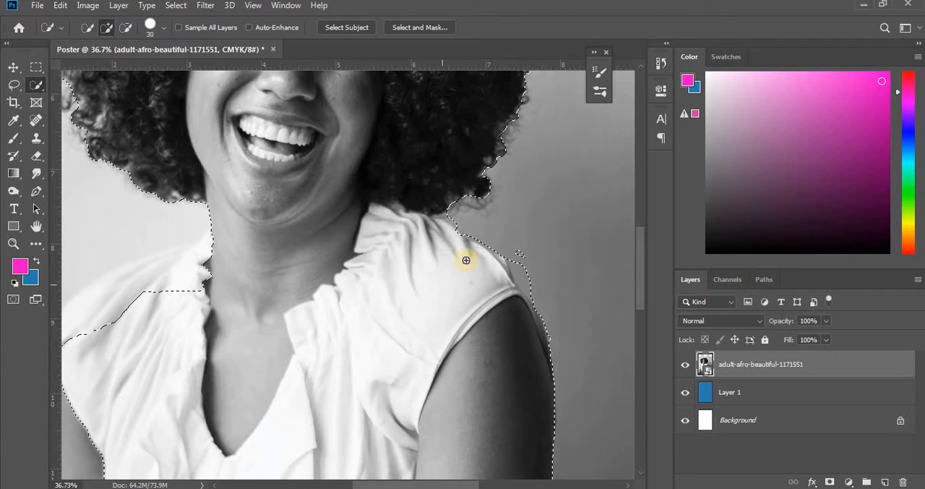
- Check the selection edge around the hair and shoulders, and deselect it
scroll(118, 283, up, 5)
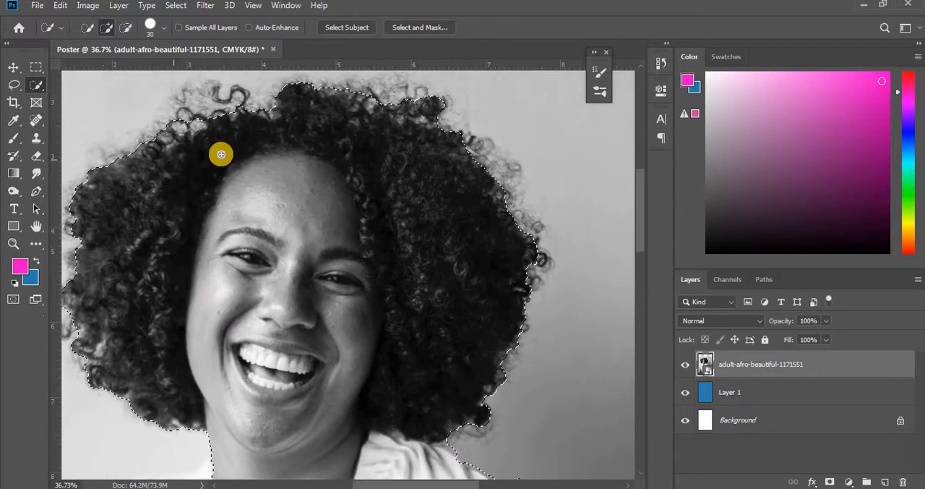
scroll(446, 264, up, 3)
scroll(509, 279, down, 5)
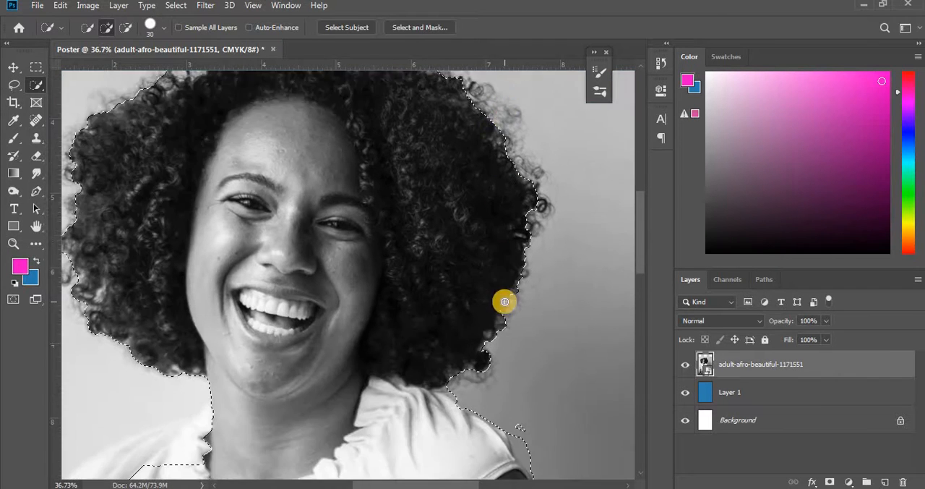
scroll(504, 304, down, 5)
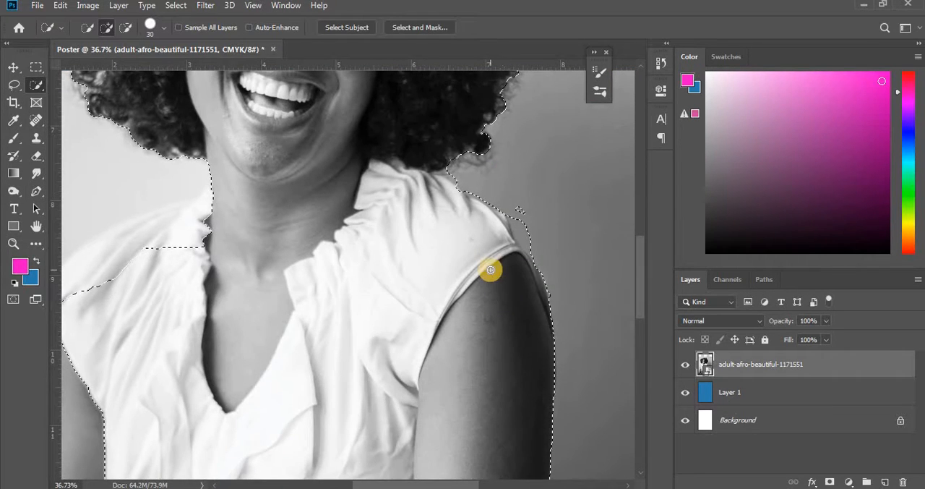
scroll(279, 221, up, 5)
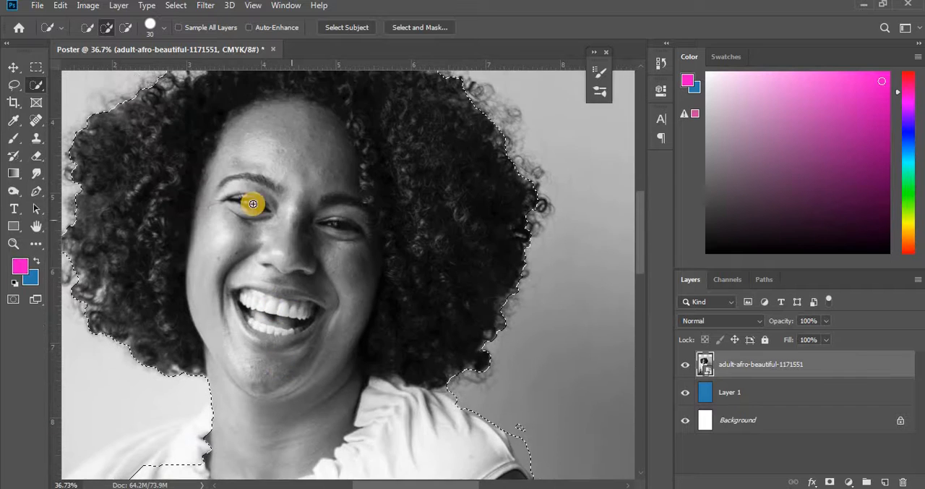
scroll(253, 204, down, 3)
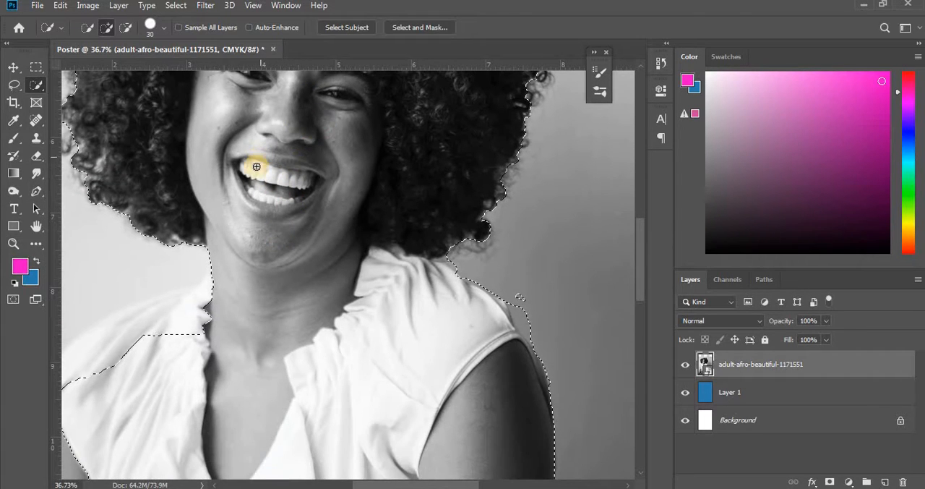
click(176, 6)
click(207, 36)
scroll(164, 217, down, 1)
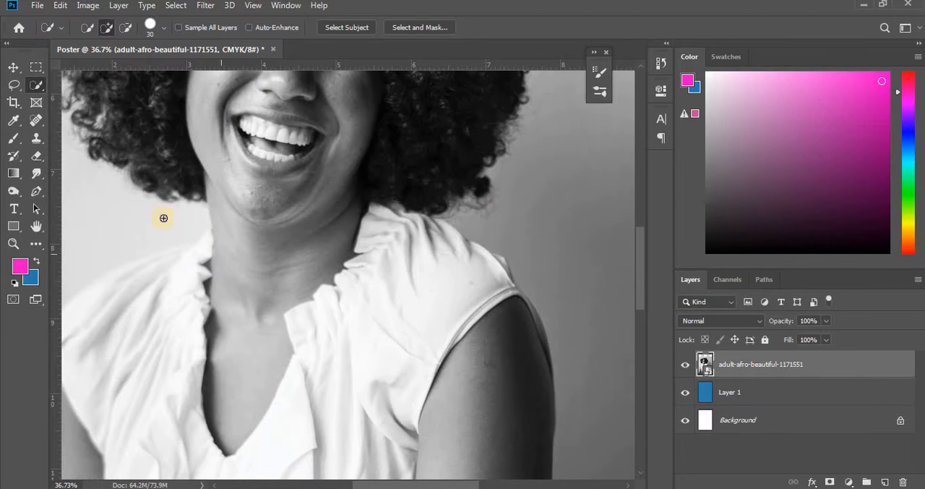
- Activate the Pen tool in Path mode for tracing the woman's arm on the photo's left side
click(13, 67)
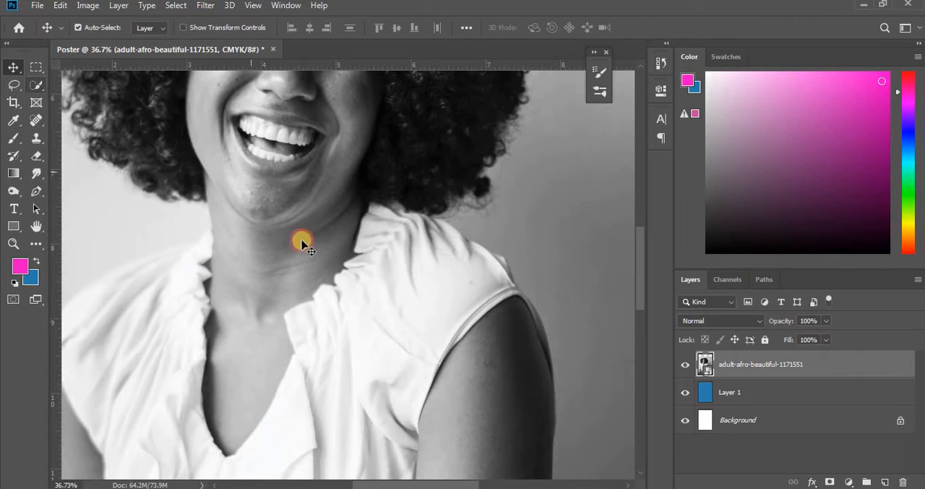
scroll(301, 240, down, 7)
mouse_move(428, 485)
mouse_down()
mouse_move(438, 485)
mouse_move(364, 485)
mouse_move(417, 484)
mouse_move(411, 480)
mouse_up()
scroll(407, 426, down, 2)
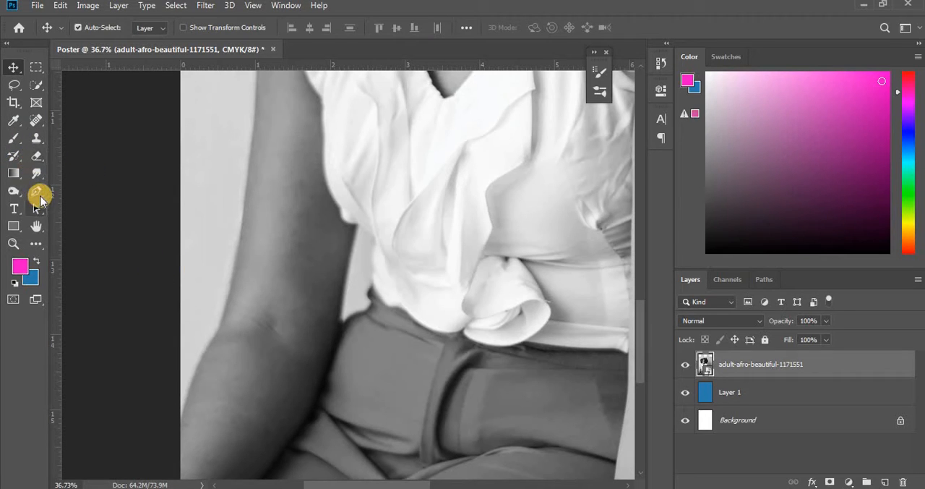
click(39, 194)
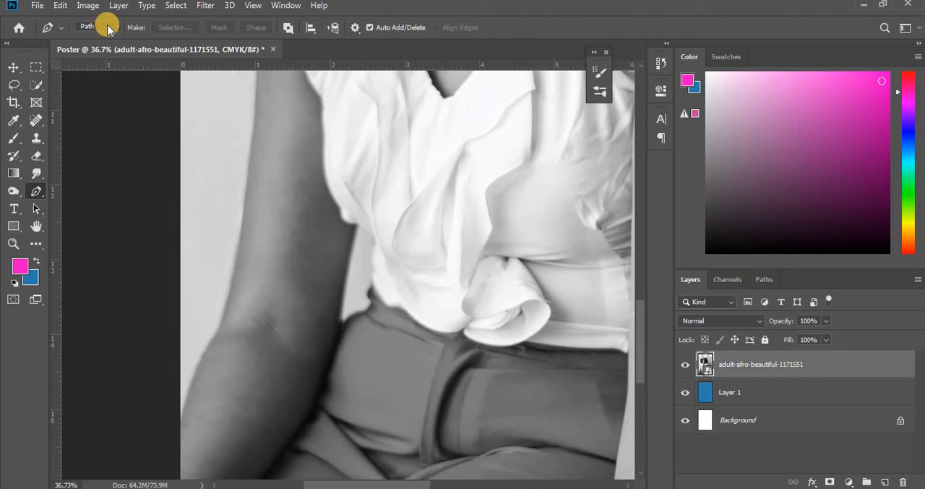
click(108, 27)
click(91, 44)
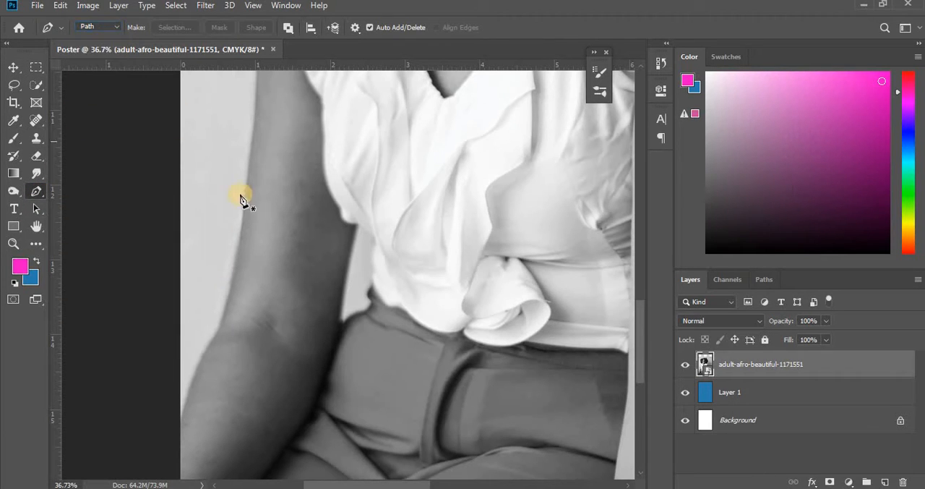
scroll(242, 199, up, 2)
scroll(243, 199, up, 2)
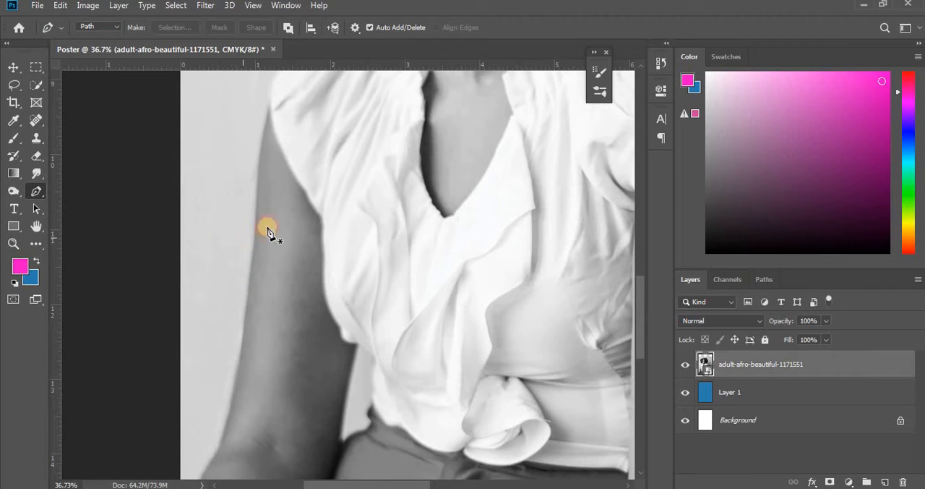
- Draw a closed curved practice path across the upper arm and blouse edge, and undo it completely
drag(243, 238, 269, 222)
mouse_move(293, 195)
mouse_down()
mouse_move(331, 220)
mouse_move(356, 268)
mouse_up()
drag(355, 272, 268, 295)
drag(239, 263, 241, 244)
click(242, 237)
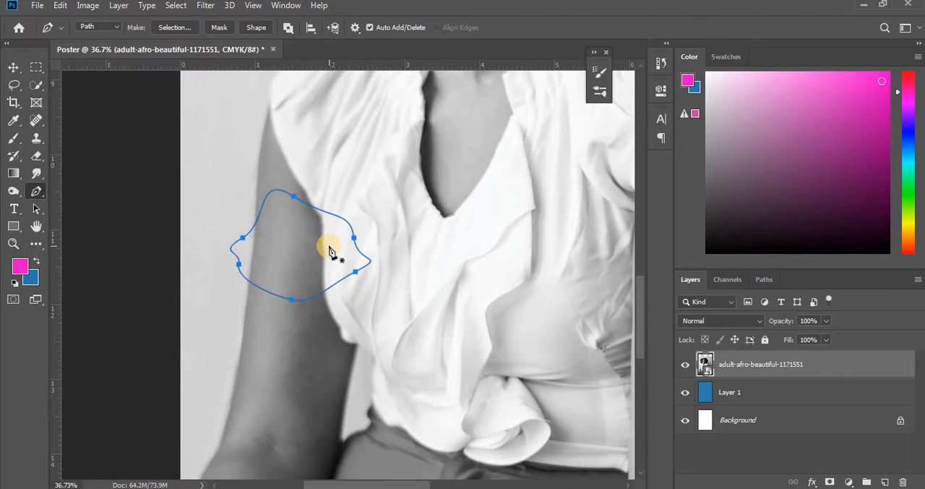
key(ctrl+z)
key(ctrl+z)
key(ctrl+z)
key(ctrl+z)
key(ctrl+z)
key(ctrl+z)
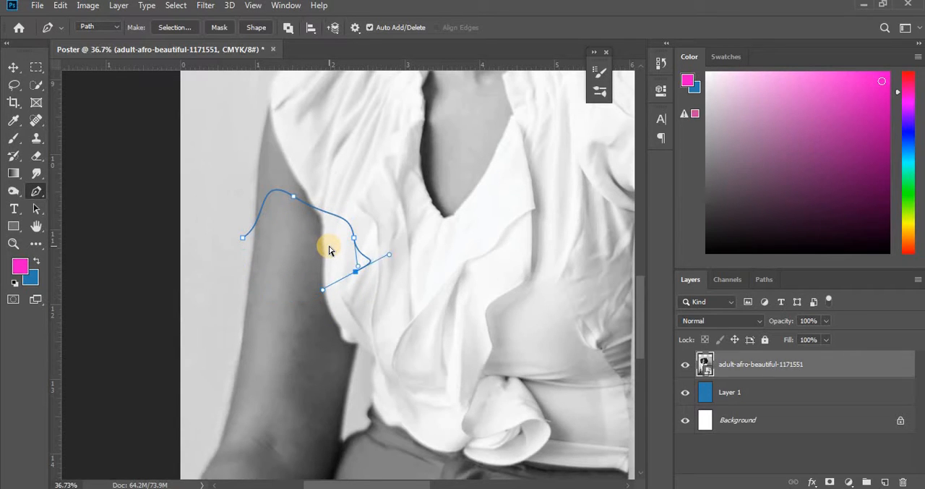
key(ctrl+z)
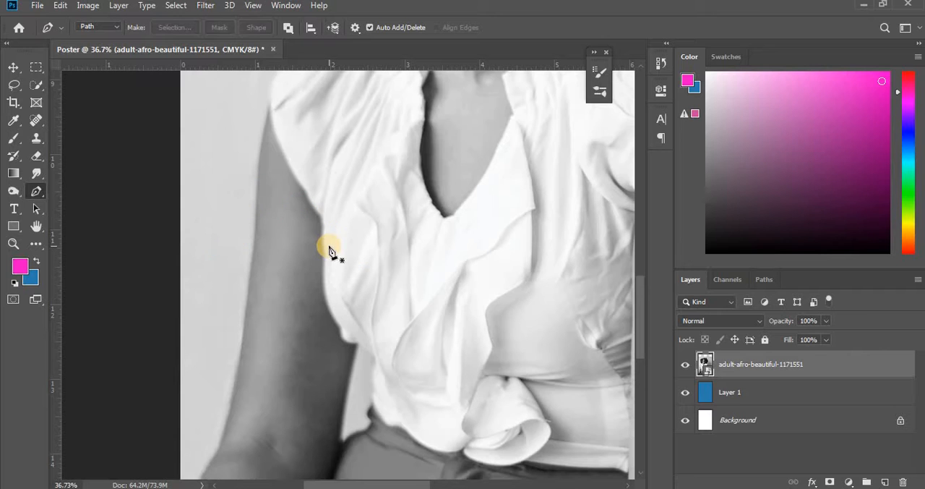
- Start a path where the forearm meets the photo's left edge and trace the arm's outer edge up past the elbow
scroll(327, 252, down, 2)
scroll(599, 311, down, 6)
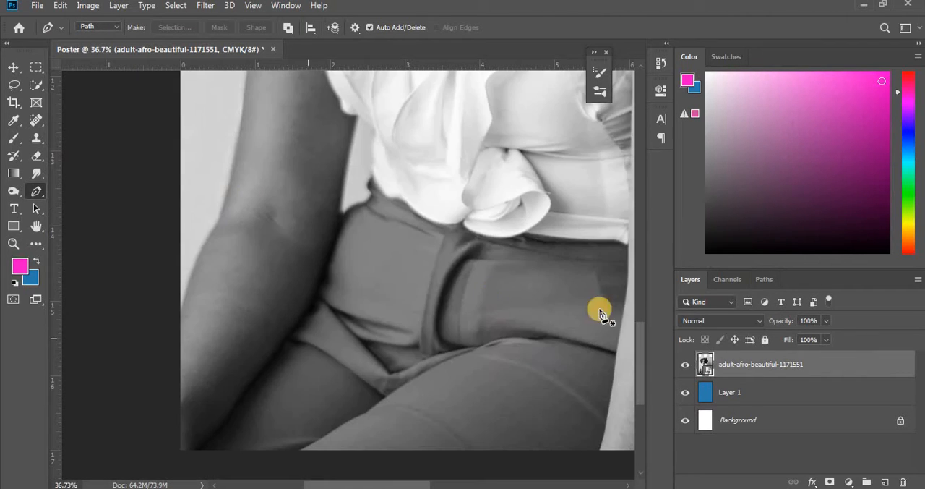
click(181, 308)
click(203, 257)
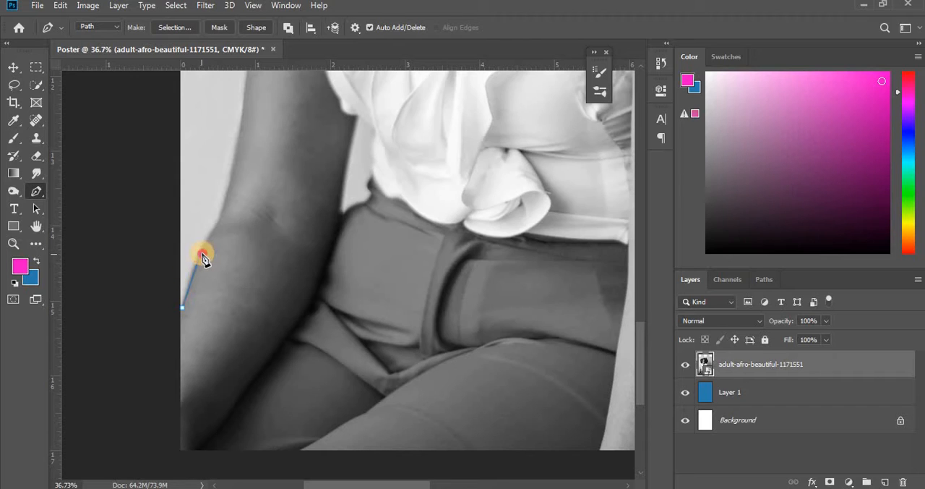
click(219, 217)
click(226, 190)
click(232, 163)
click(236, 137)
- Continue the path up the outer edge of the same arm to just below the blouse sleeve
scroll(241, 145, up, 5)
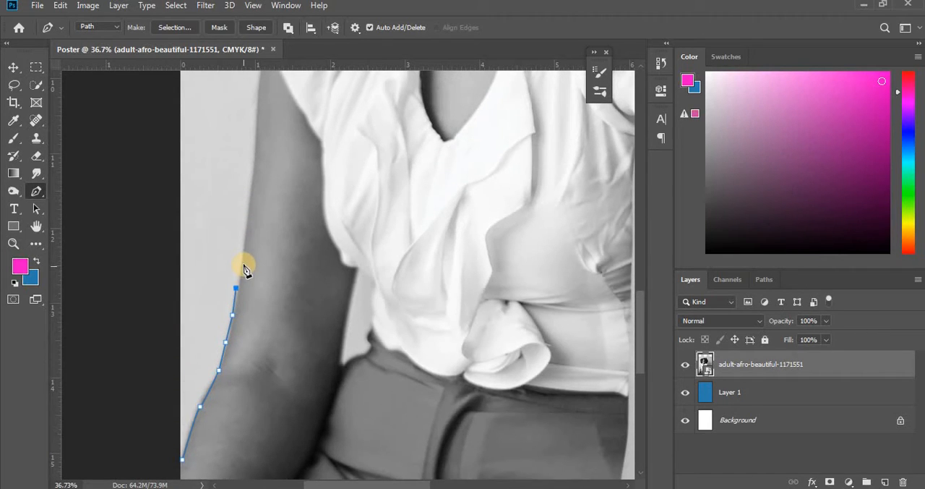
click(243, 265)
click(246, 222)
click(250, 194)
click(254, 159)
scroll(242, 165, up, 2)
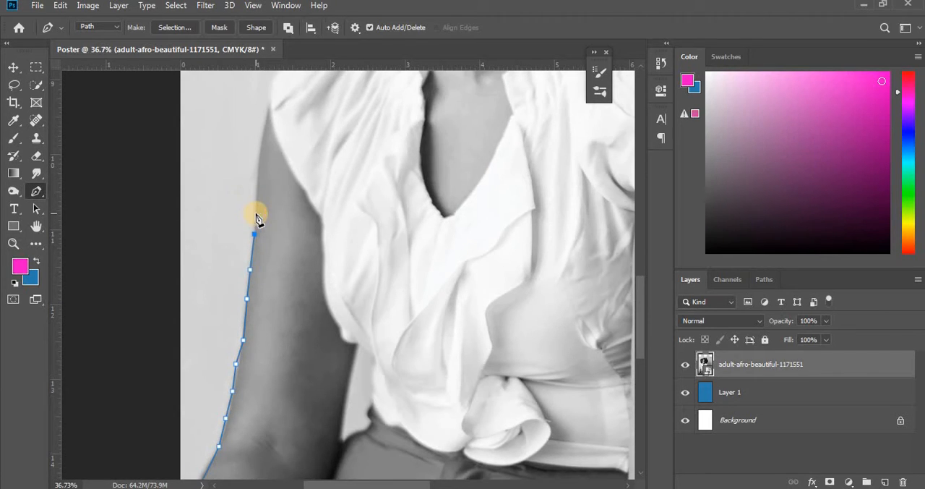
scroll(256, 222, up, 3)
click(255, 321)
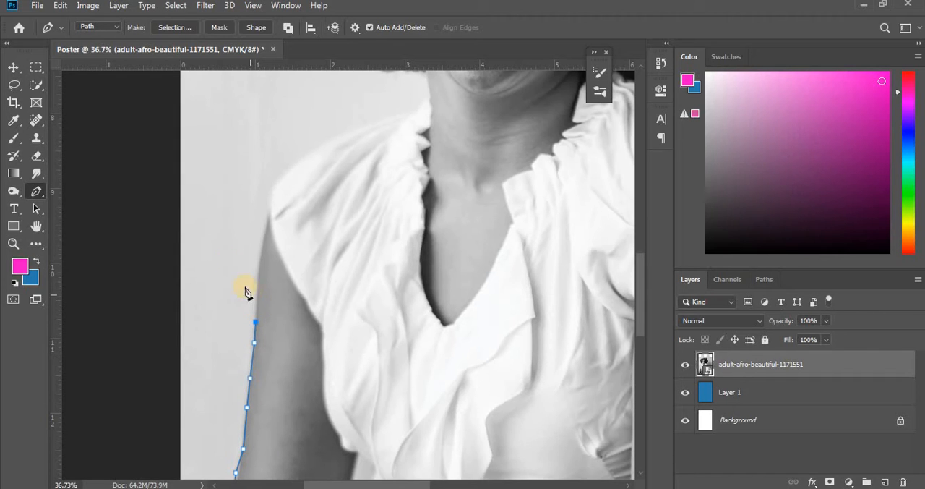
- Add anchor points near the shoulder, move the misplaced ones onto the arm and sleeve outline, and extend the path over the shoulder curve
scroll(240, 240, up, 2)
click(225, 222)
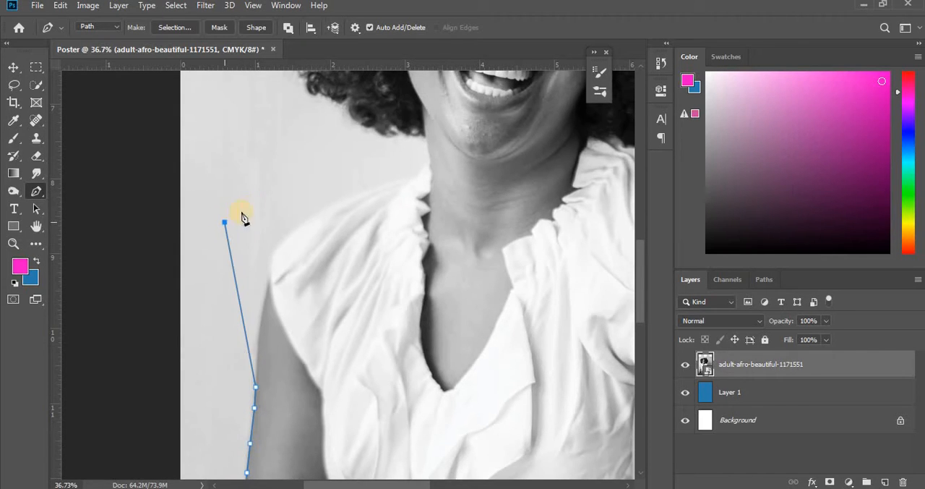
click(322, 196)
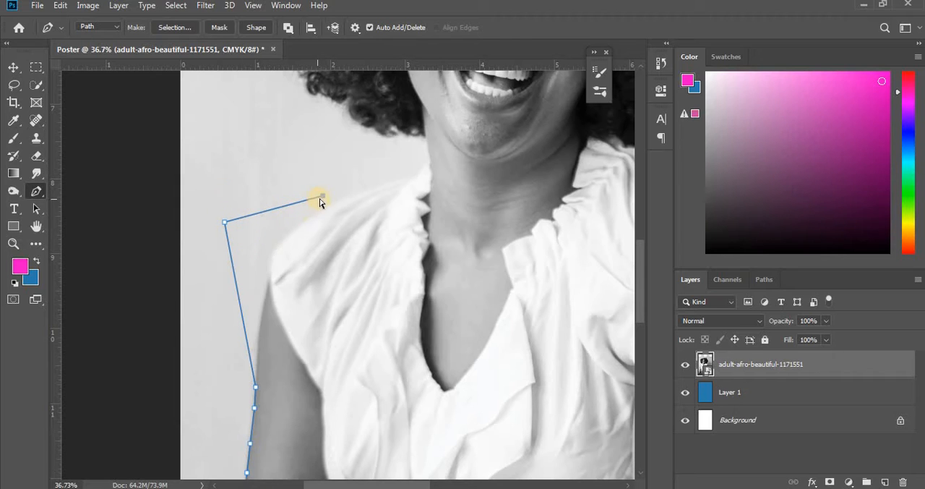
drag(323, 196, 342, 196)
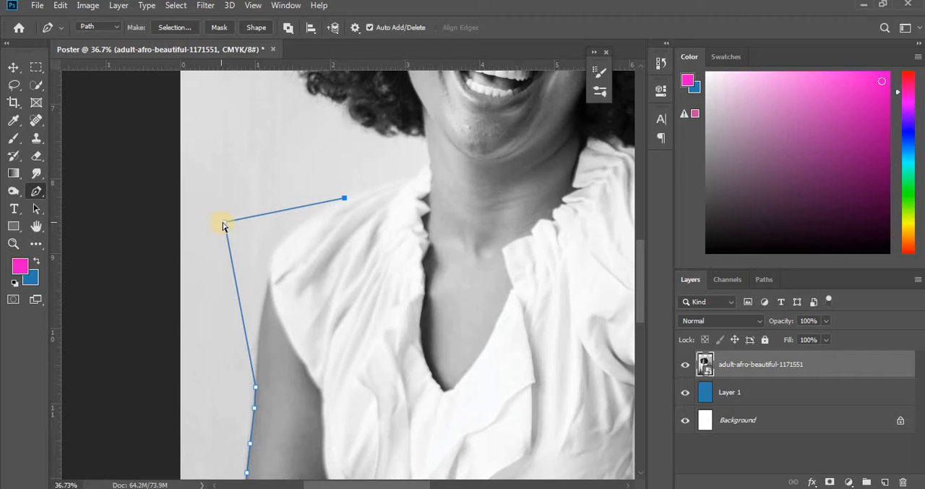
drag(223, 225, 263, 306)
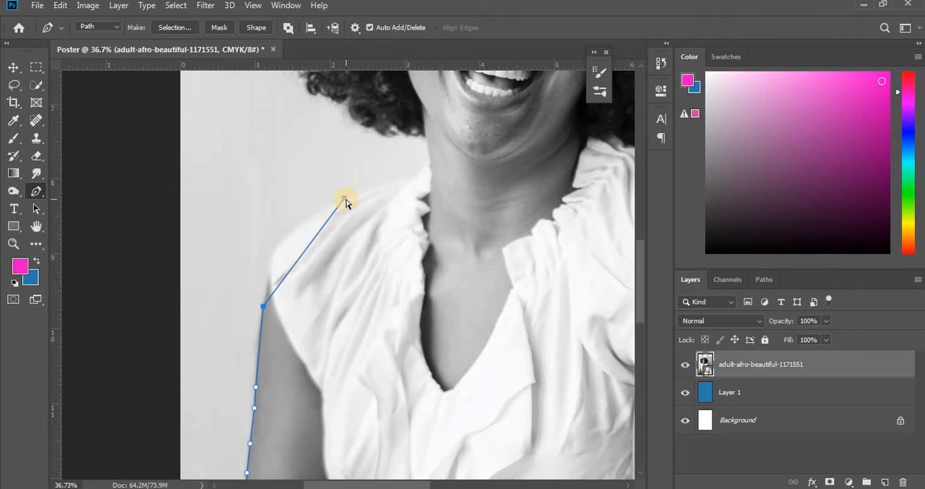
drag(345, 200, 270, 262)
scroll(332, 415, up, 3)
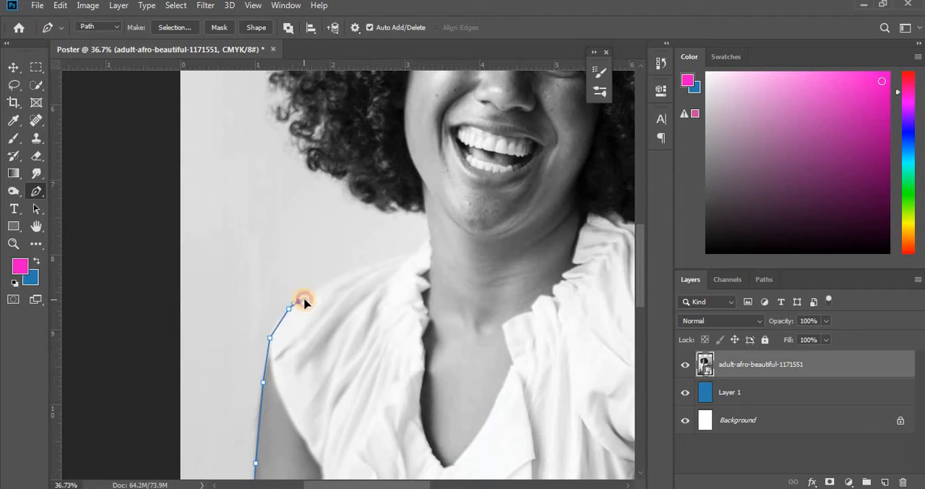
click(306, 301)
- Try stray segments and curve adjustments beyond the last shoulder anchor, and undo them
click(266, 221)
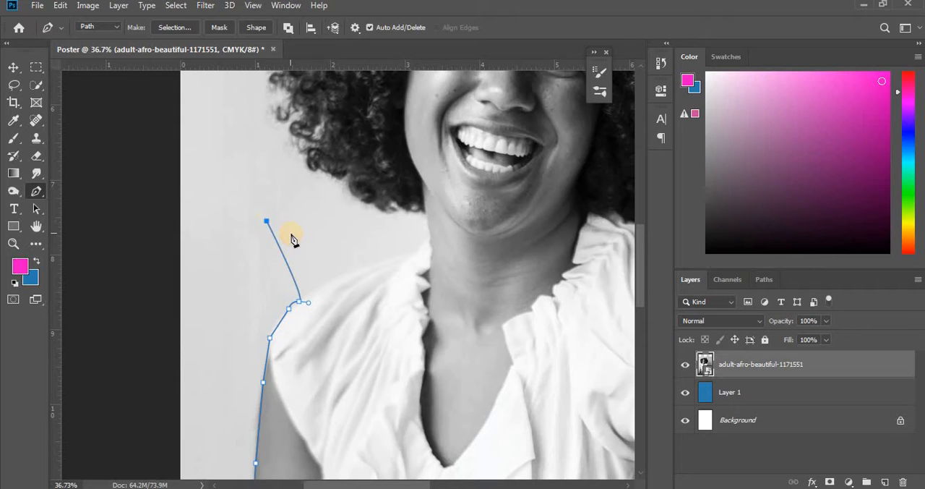
drag(282, 224, 300, 231)
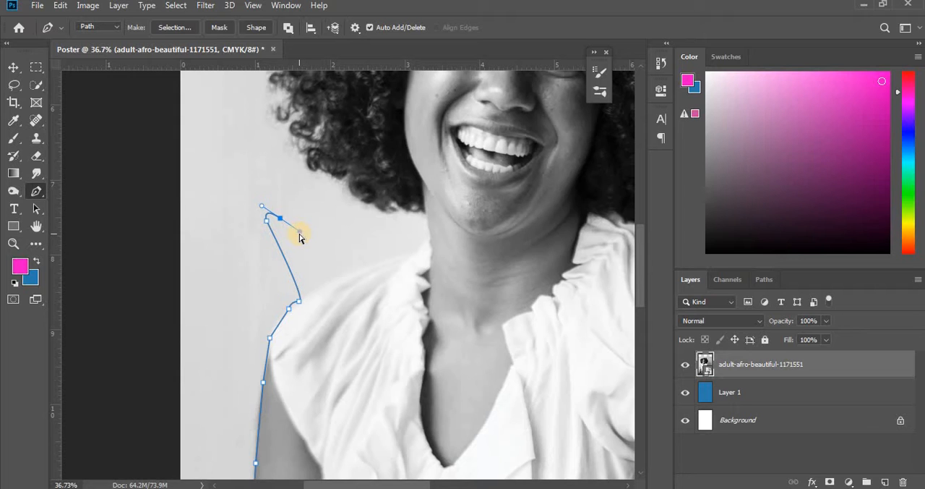
drag(300, 235, 275, 215)
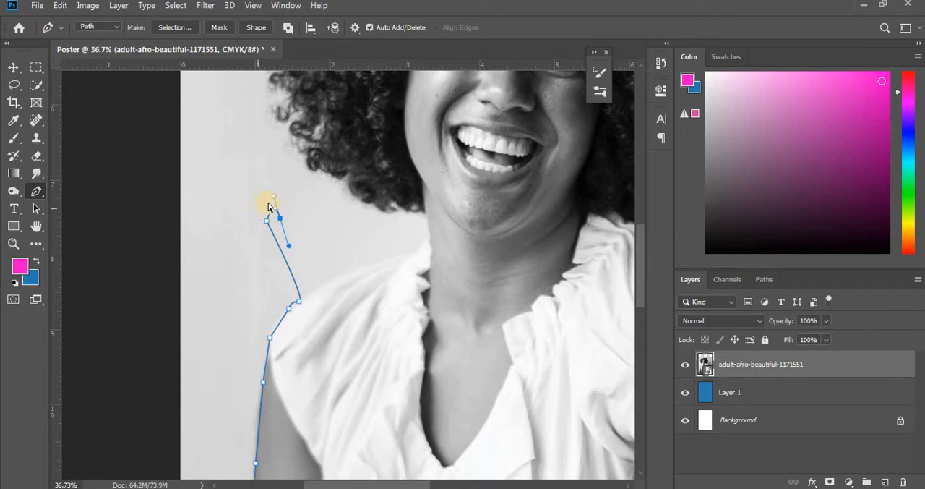
drag(289, 248, 296, 242)
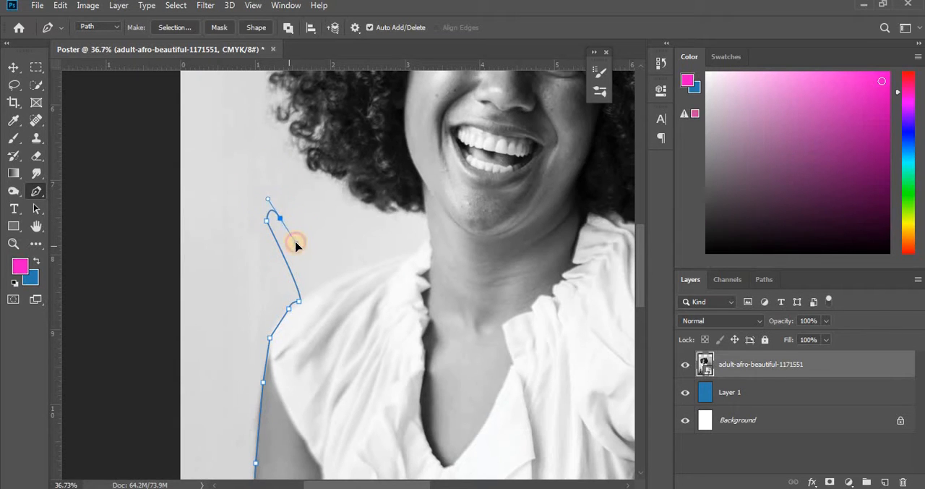
click(338, 220)
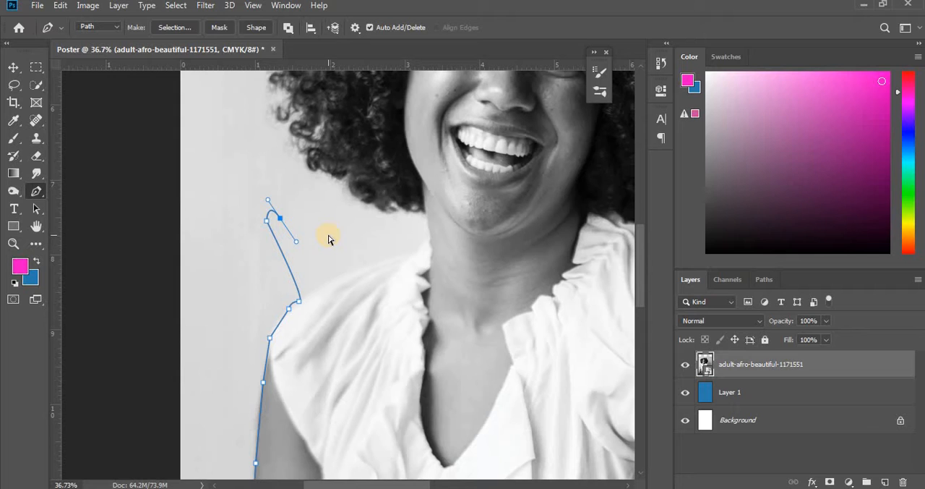
key(z)
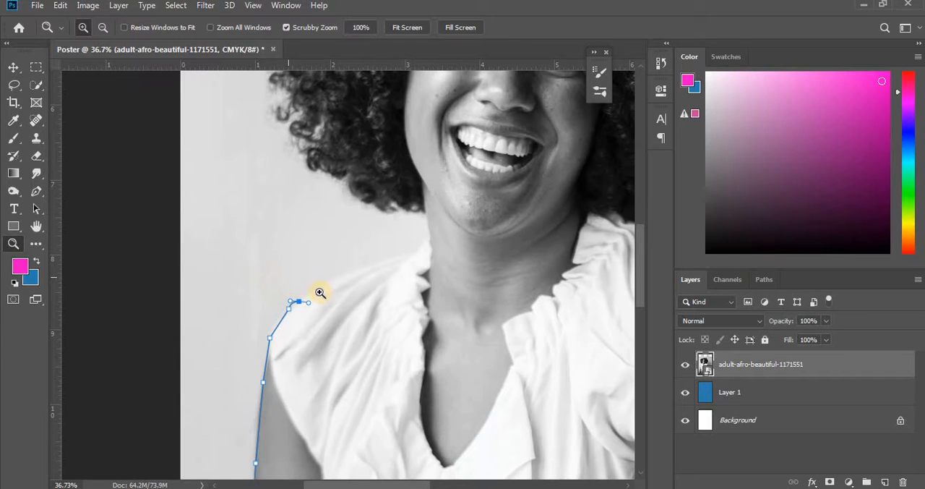
click(36, 191)
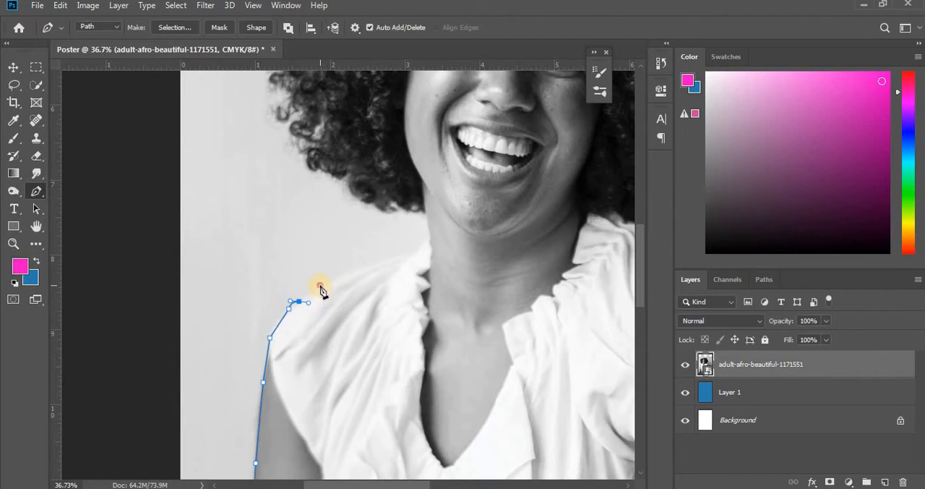
click(319, 287)
drag(324, 288, 324, 289)
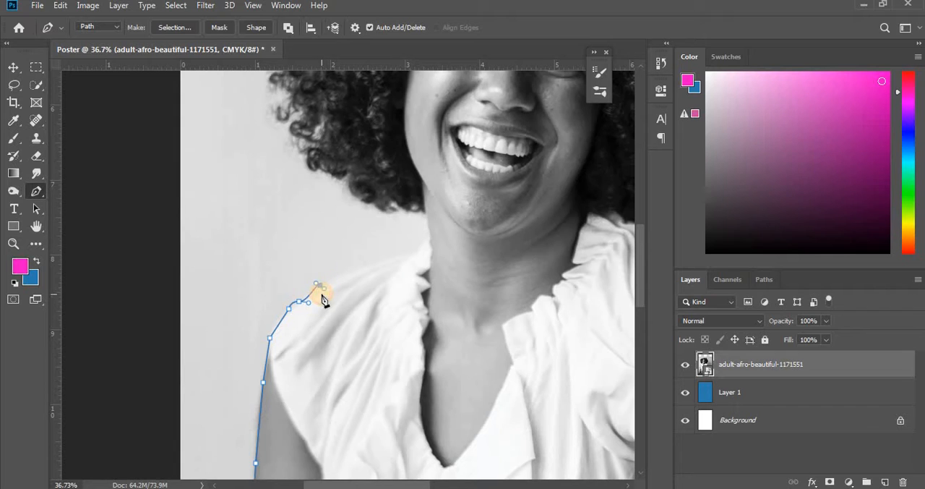
key(ctrl+z)
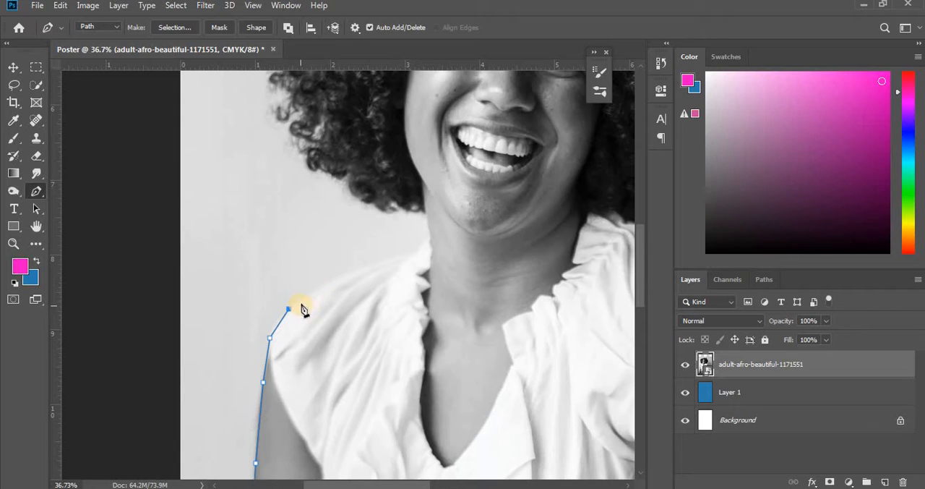
- Move the last shoulder anchor onto the sleeve edge and trace along the blouse and neck up to the hair
drag(306, 297, 307, 298)
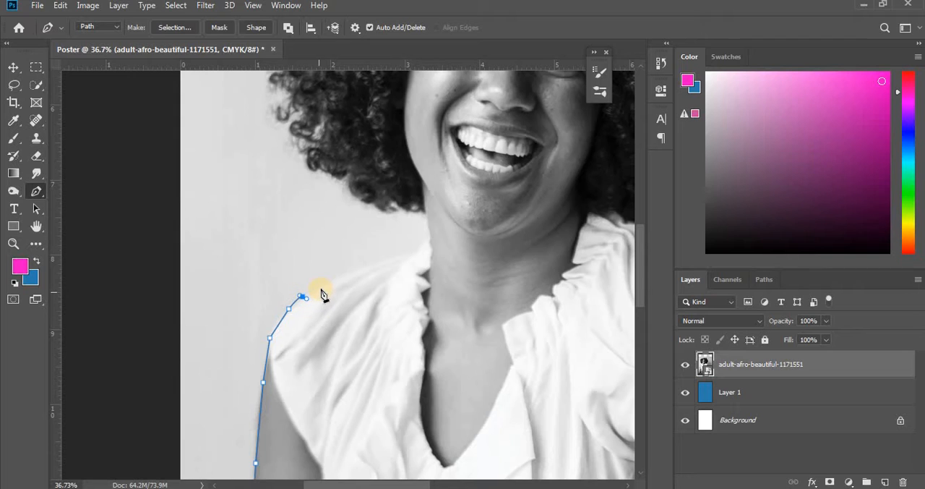
click(325, 287)
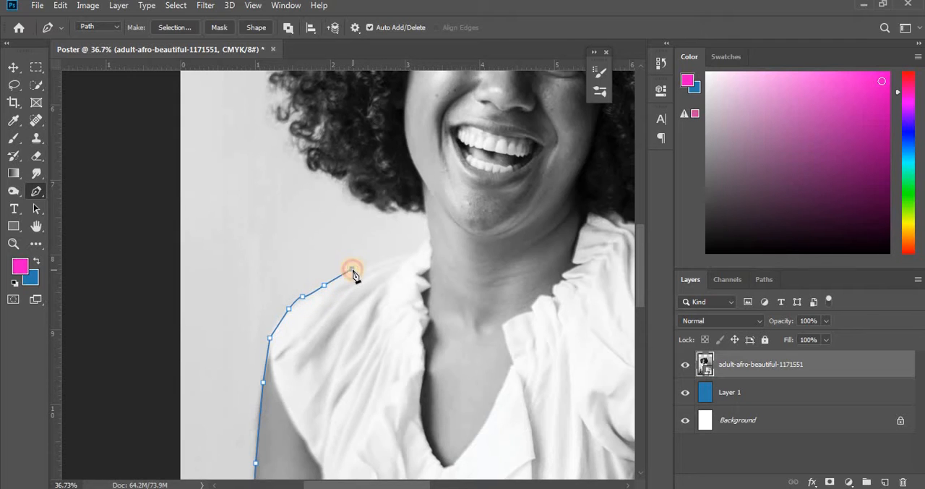
drag(378, 262, 402, 255)
click(412, 251)
click(425, 243)
click(428, 234)
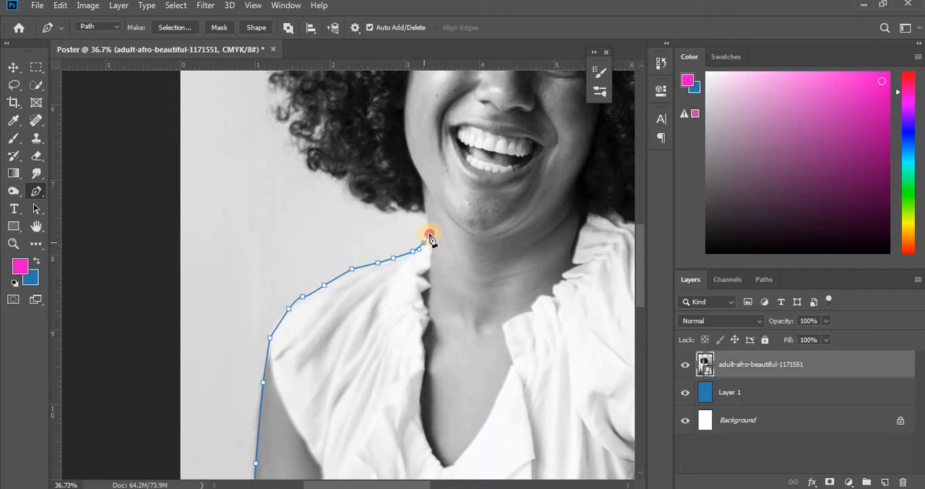
click(429, 222)
click(424, 214)
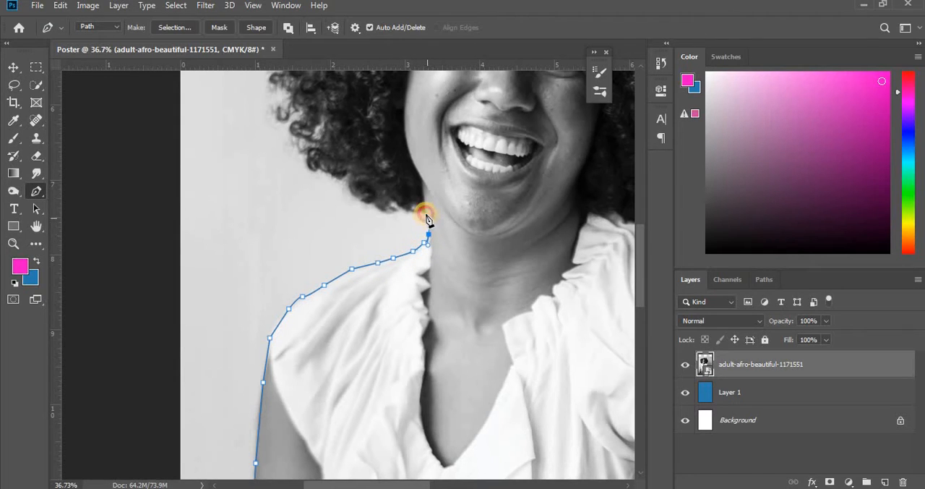
- Continue the path with curved segments loosely beneath the lower curls on the photo's left side, leaving a margin around the hair
click(13, 244)
drag(360, 225, 427, 292)
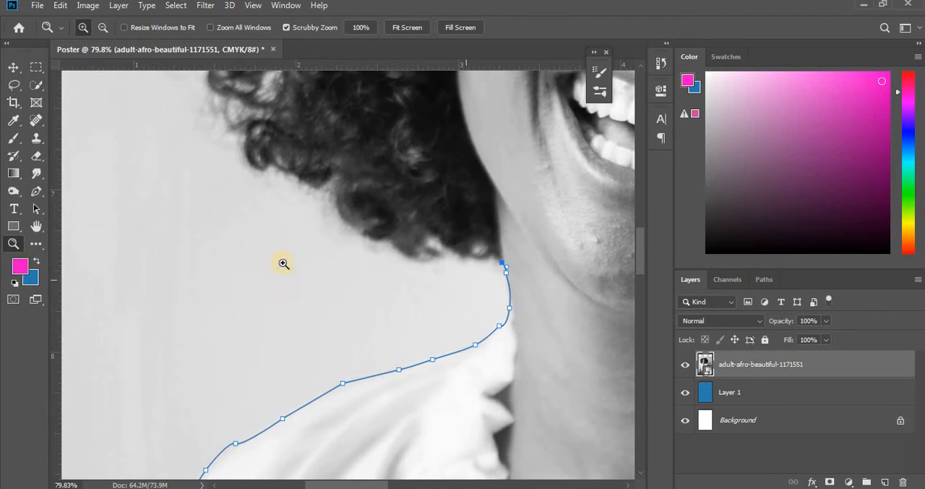
click(36, 191)
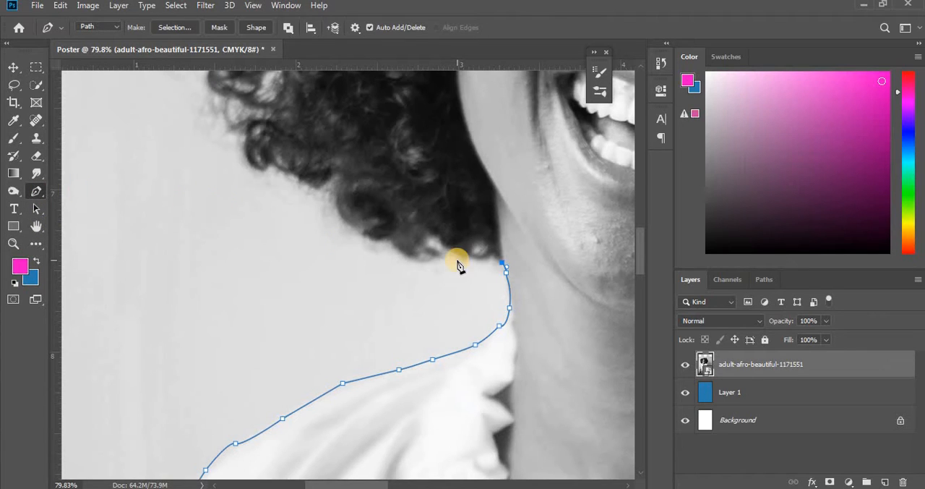
drag(447, 271, 429, 270)
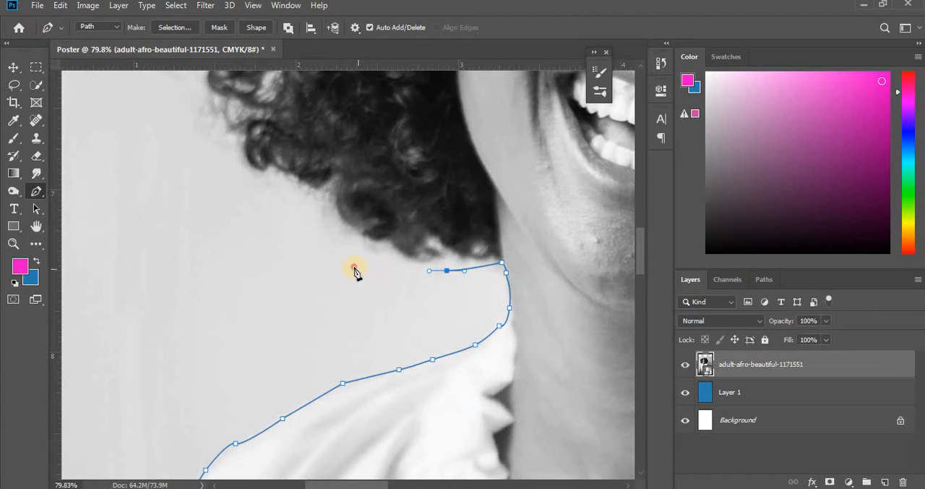
drag(355, 268, 348, 265)
drag(291, 243, 276, 230)
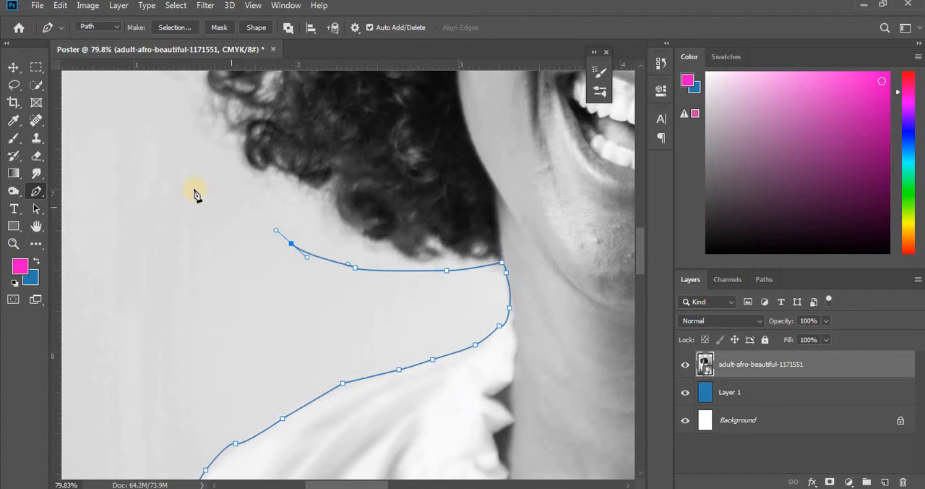
drag(224, 179, 208, 165)
drag(178, 136, 178, 128)
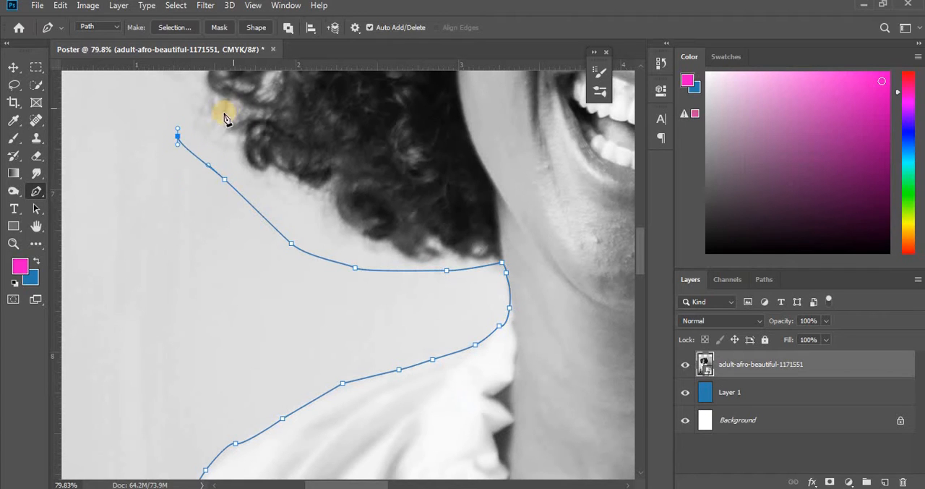
- Extend the path upward along the hair's outer side on the photo's left, keeping it clear of the stray curls
scroll(222, 259, up, 5)
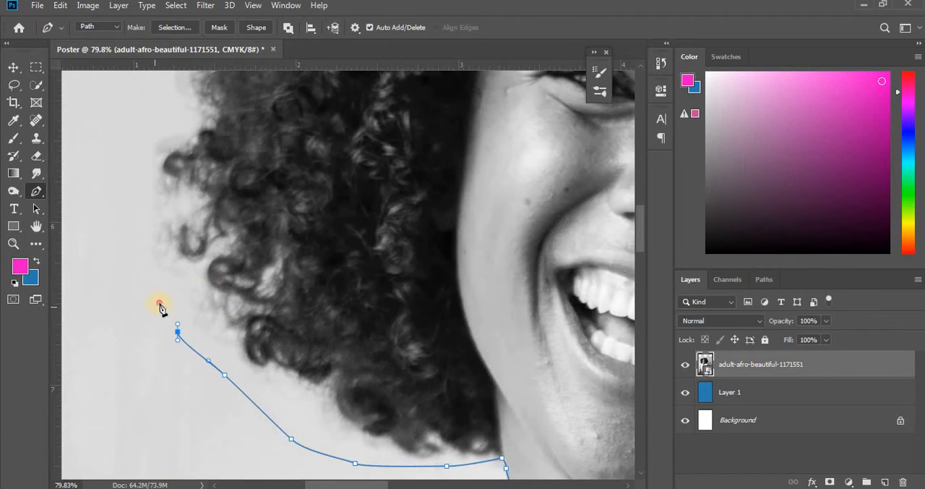
drag(159, 303, 145, 291)
drag(116, 230, 116, 208)
drag(121, 171, 125, 158)
drag(128, 138, 128, 143)
scroll(172, 261, up, 2)
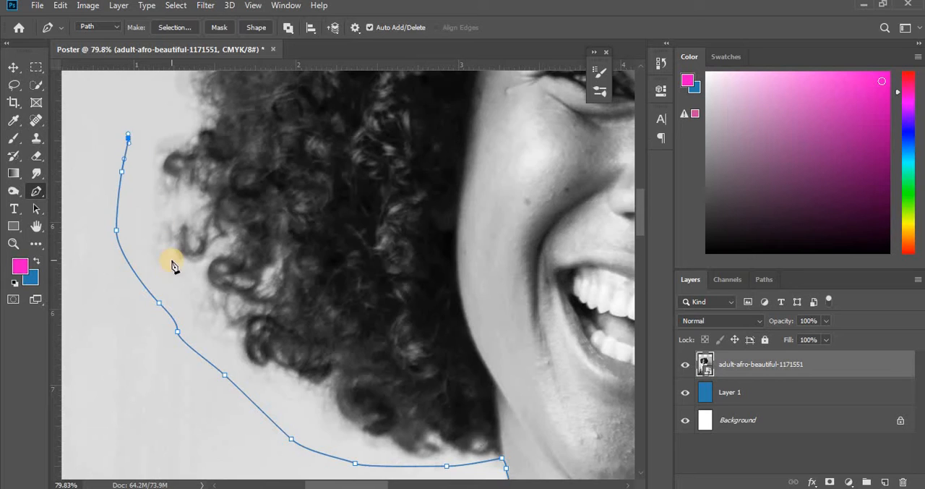
scroll(172, 266, up, 6)
click(132, 315)
click(131, 237)
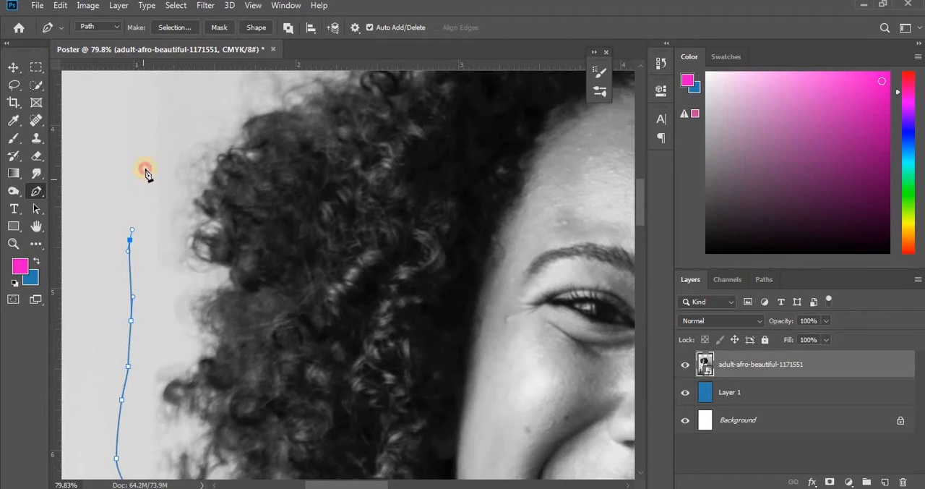
- Carry the path around the hair's upper left contour, following the curls at a distance over the background
click(144, 176)
click(155, 140)
scroll(272, 248, up, 2)
scroll(272, 248, up, 1)
click(192, 232)
click(209, 214)
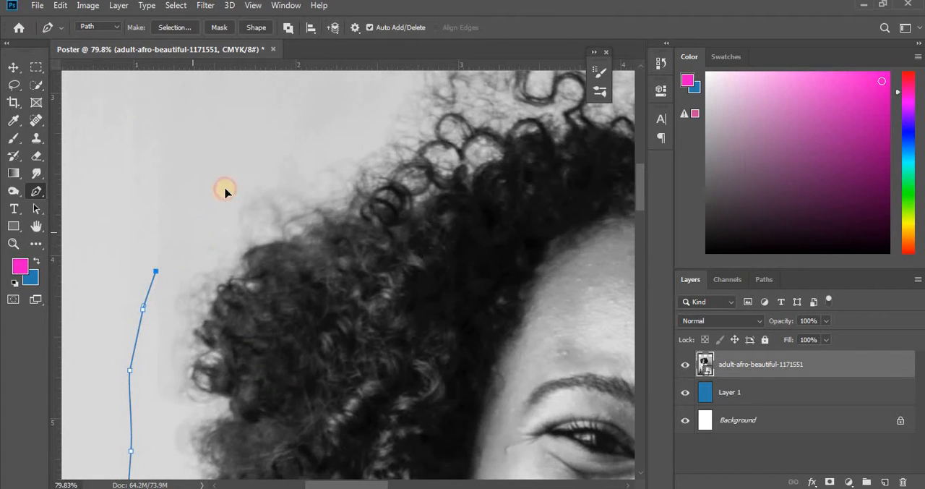
click(229, 181)
click(252, 149)
drag(277, 132, 288, 127)
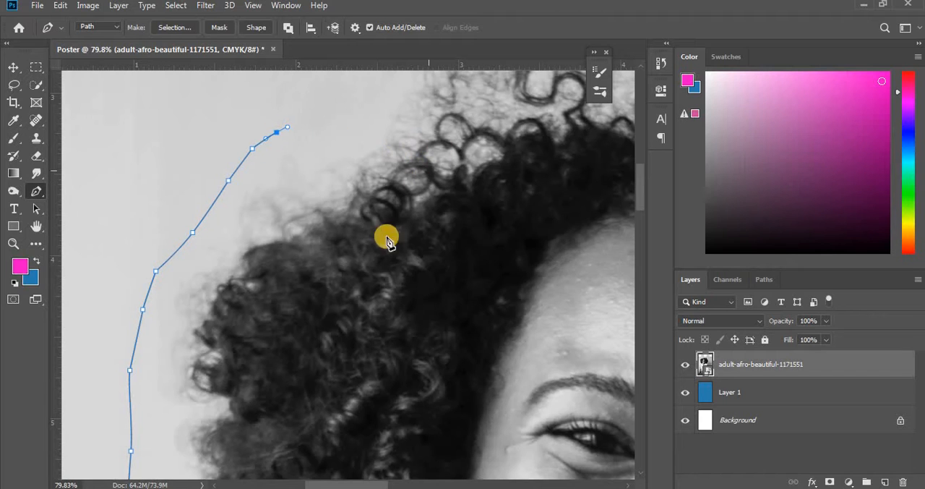
- Bring the path up to the crown and start it across the background above the topmost curls
scroll(363, 296, up, 4)
drag(340, 229, 352, 215)
drag(363, 184, 380, 151)
drag(405, 146, 456, 143)
scroll(456, 440, up, 1)
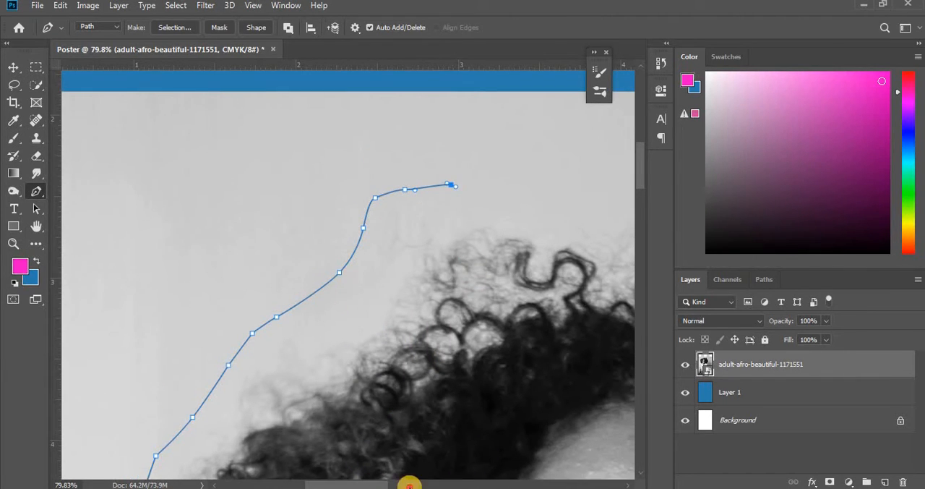
click(407, 483)
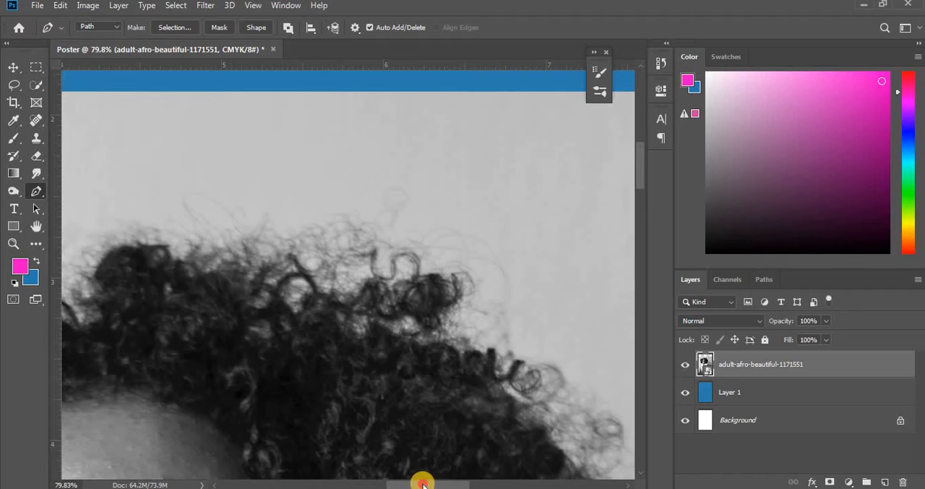
click(340, 483)
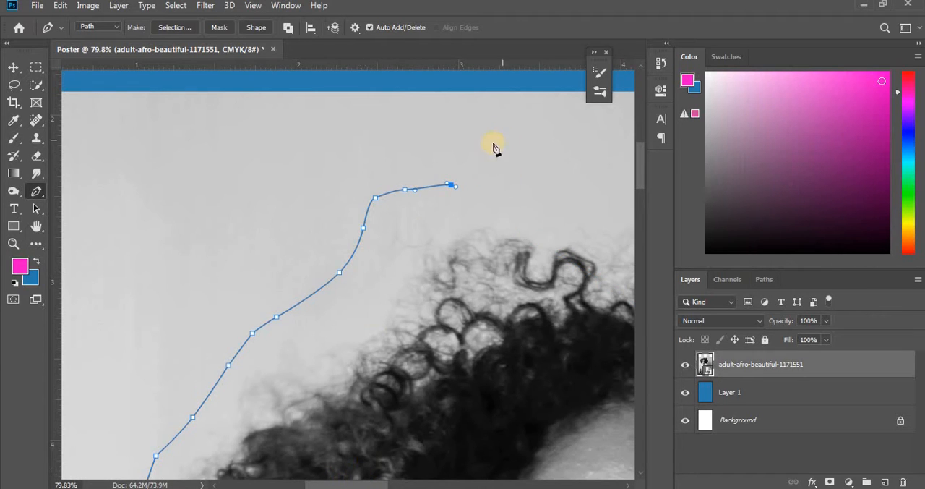
click(497, 177)
click(568, 191)
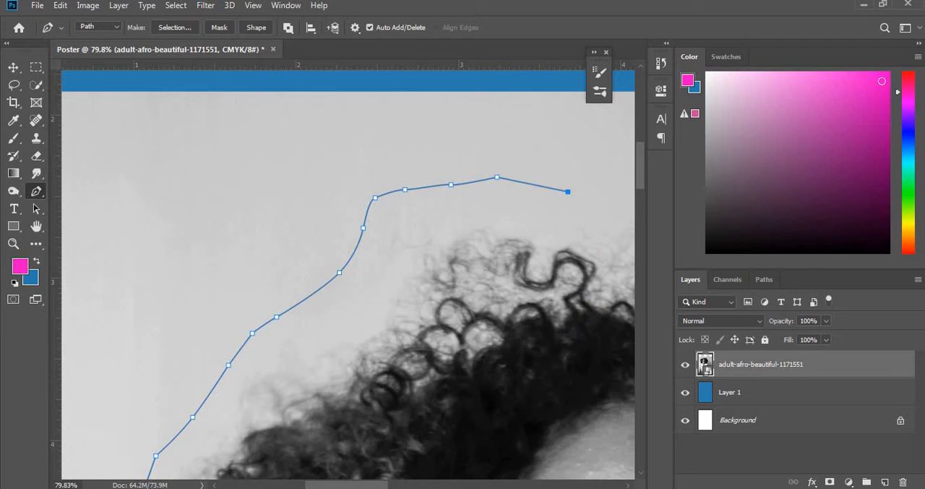
- Continue the path across the background above the middle of the hair toward the photo's right side
click(630, 484)
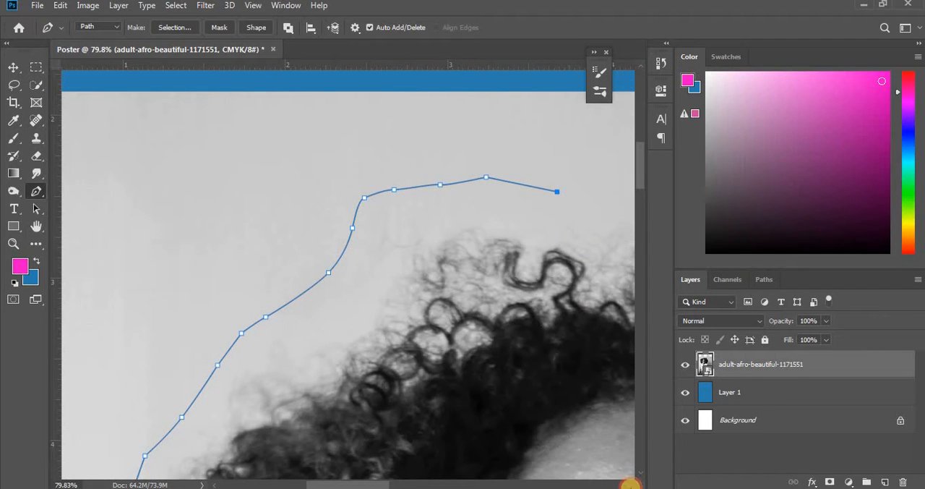
drag(629, 485, 630, 484)
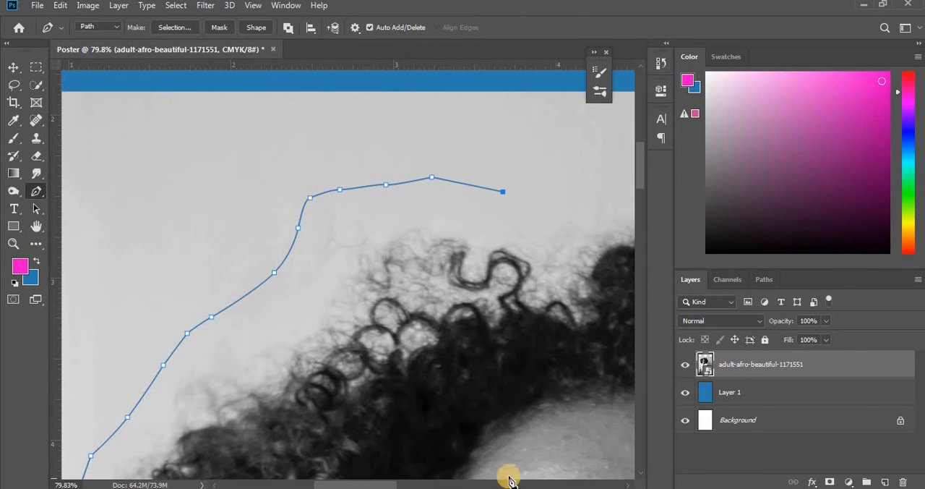
drag(351, 480, 398, 481)
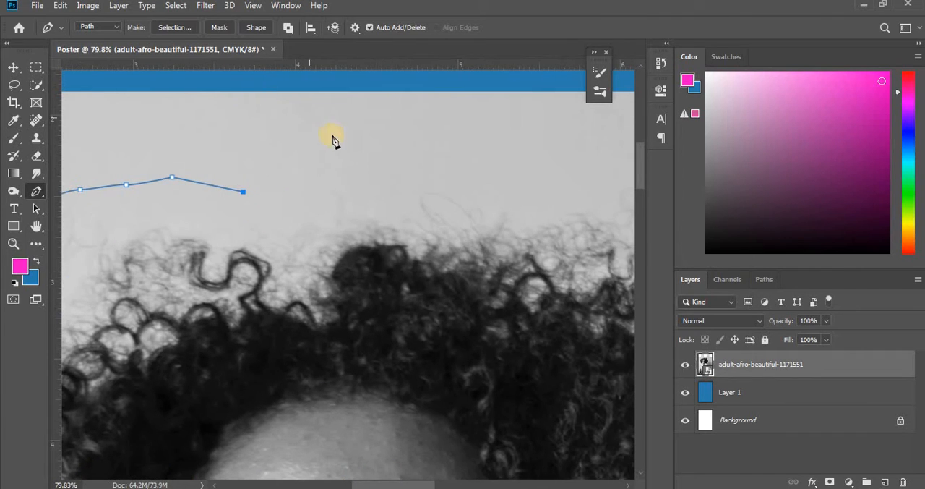
drag(370, 168, 380, 168)
click(546, 177)
- Run the path down the poster's right edge and just outside its bottom and lower left corner, closing it at its starting anchor
scroll(519, 182, down, 1)
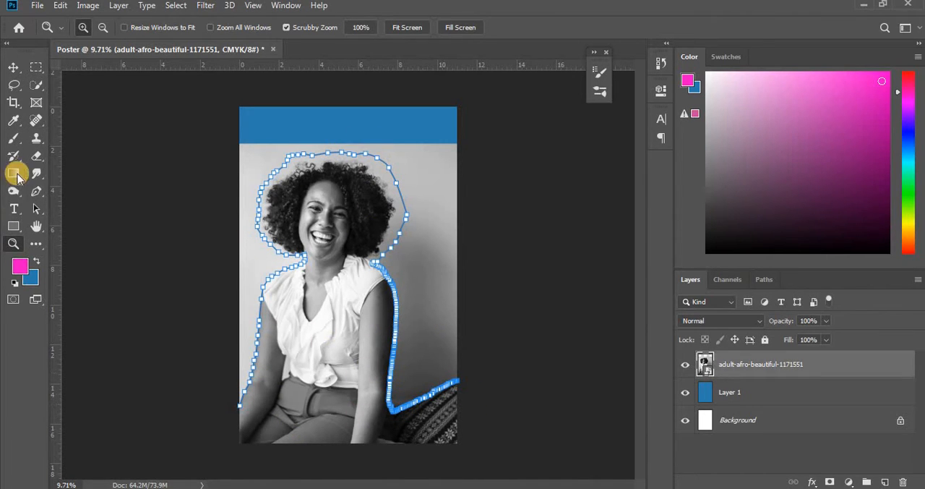
click(39, 192)
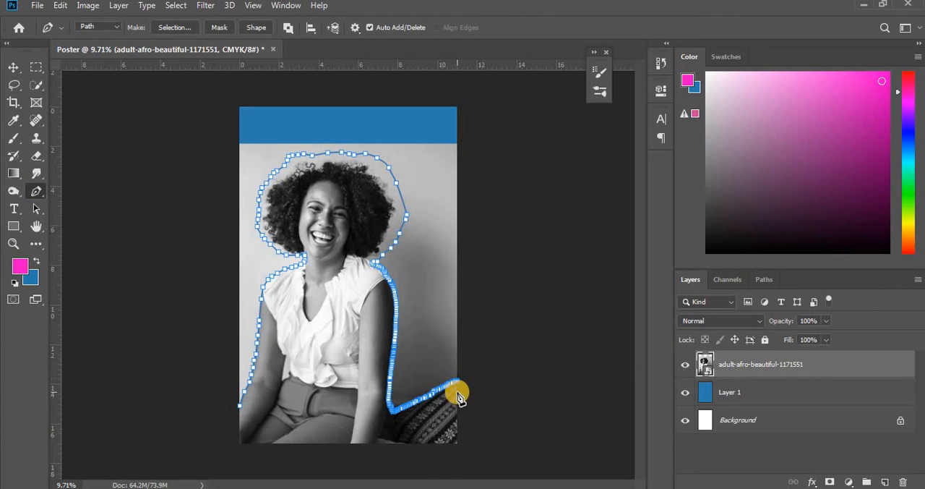
click(456, 446)
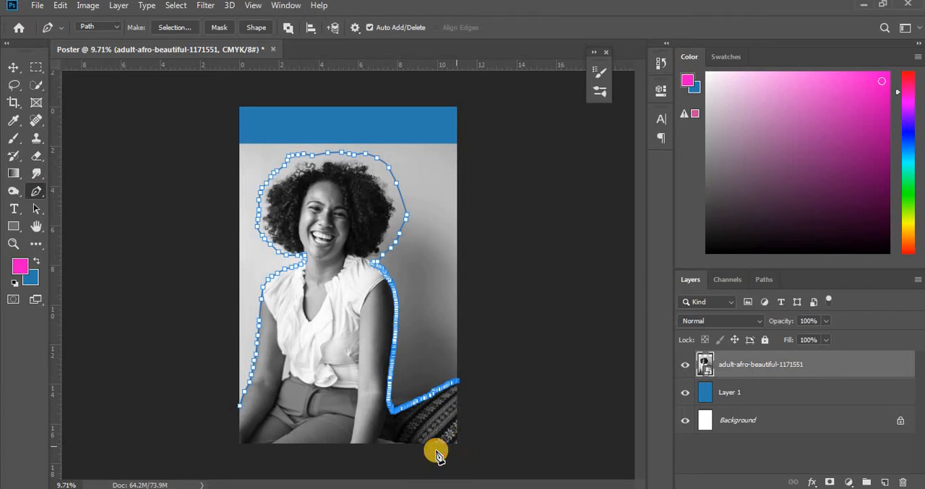
click(233, 451)
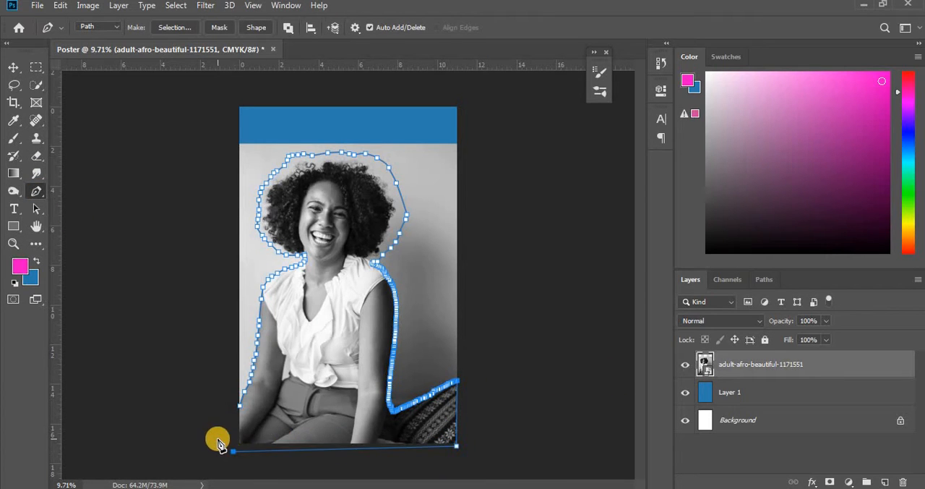
click(219, 438)
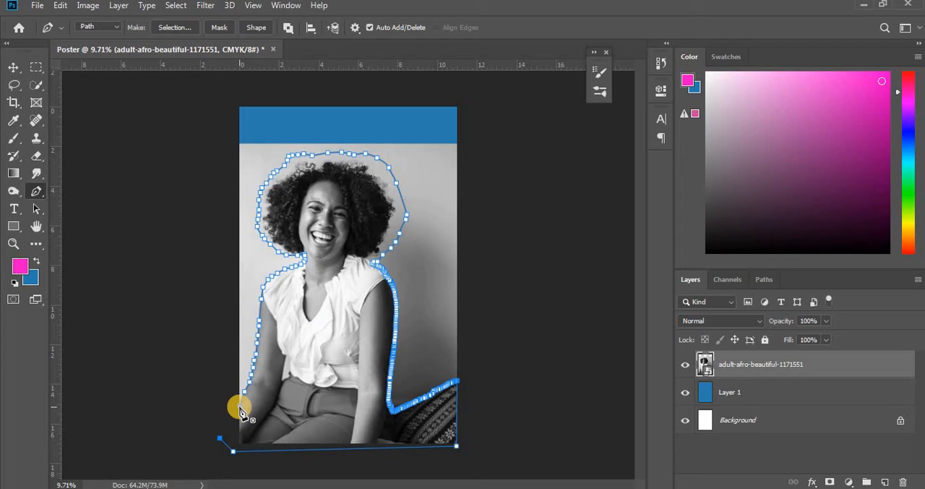
click(242, 411)
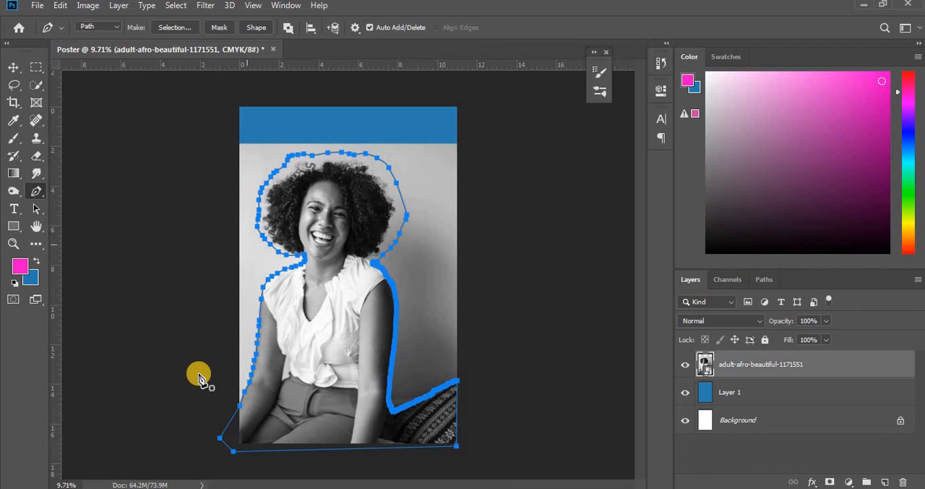
- Convert the closed path into a new anti-aliased selection with 0 pixels feather and apply it as a layer mask on the photo layer
right_click(310, 258)
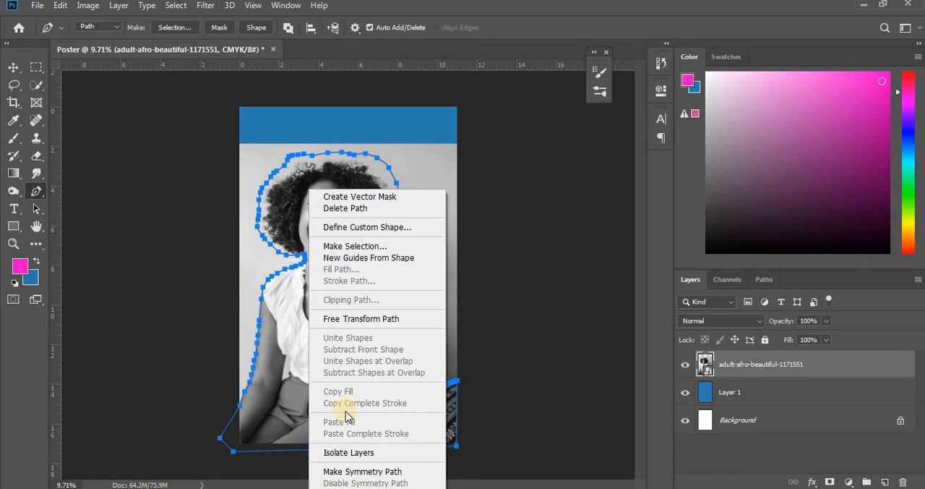
click(361, 248)
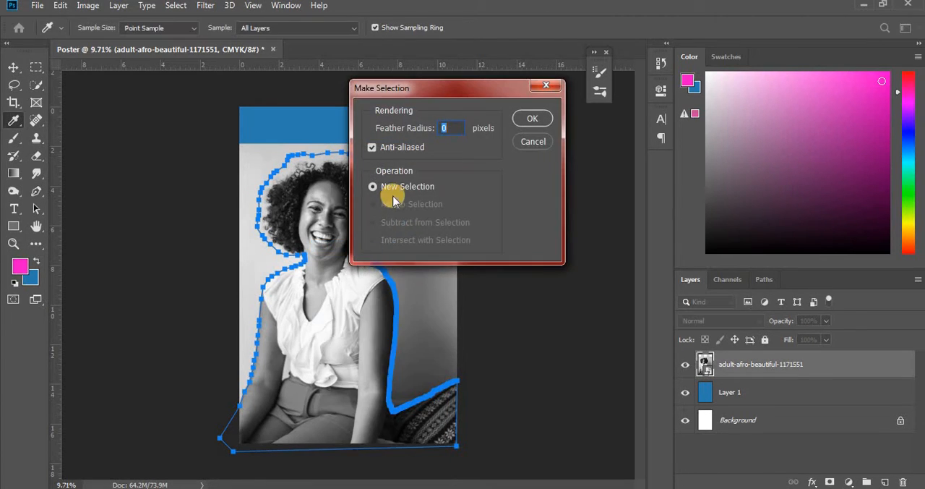
click(534, 119)
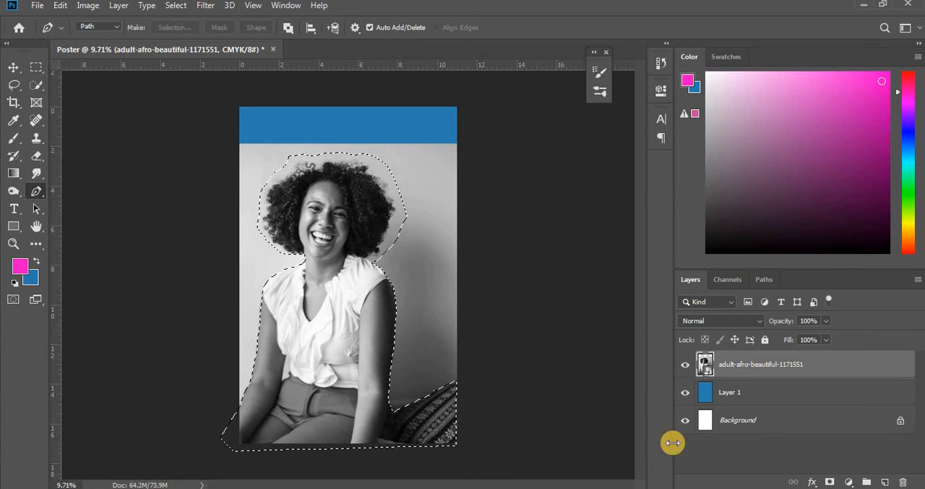
click(830, 481)
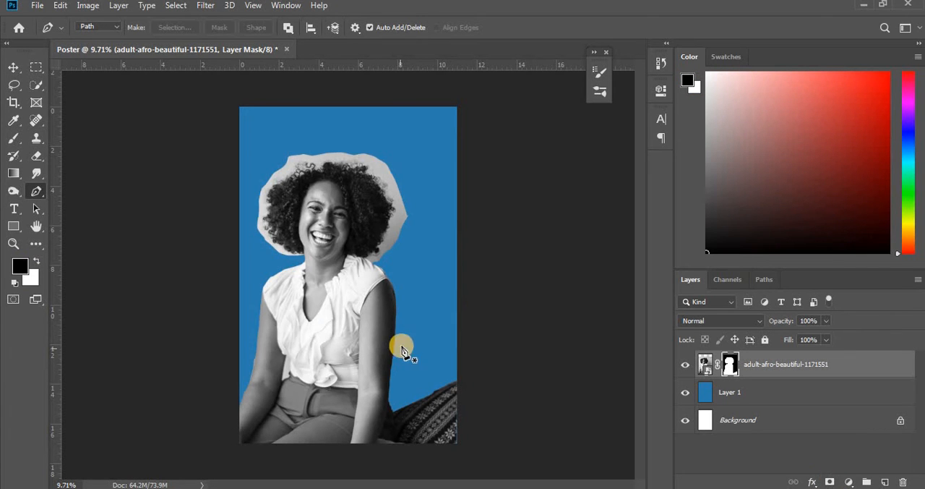